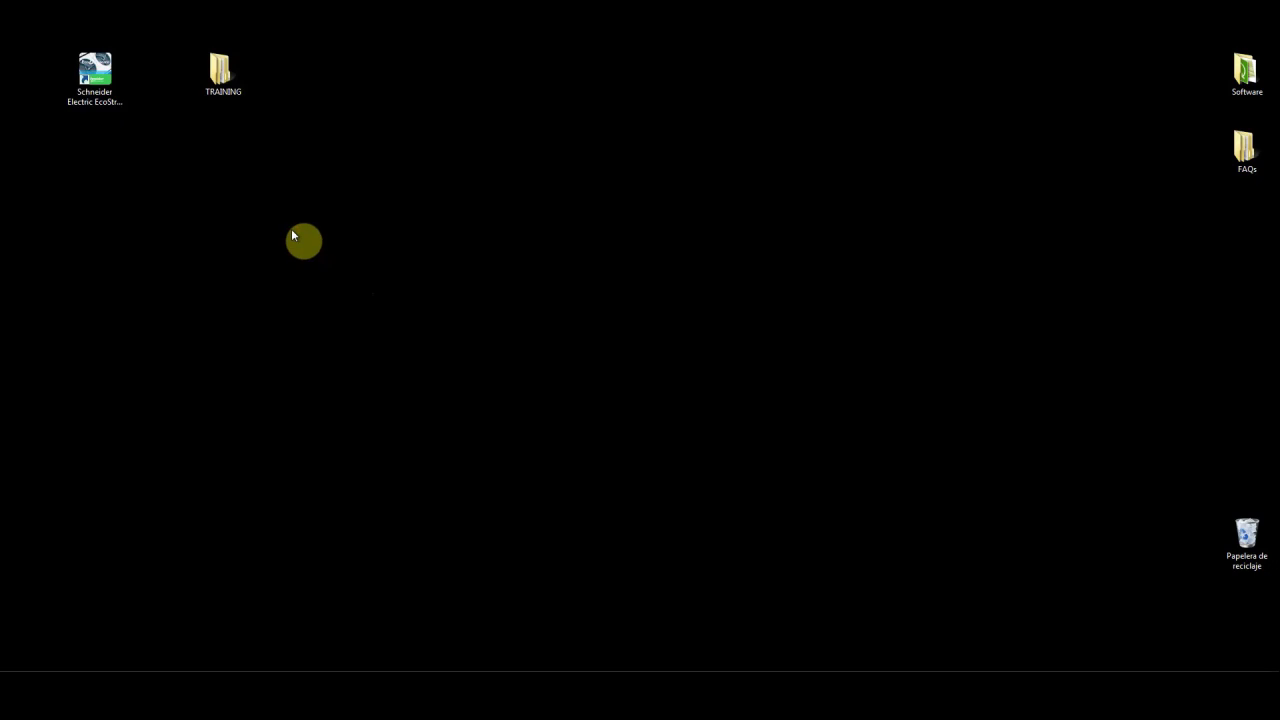
Open the EcoStruxure ME HVAC shortcuts folder from its desktop icon
double_click(91, 69)
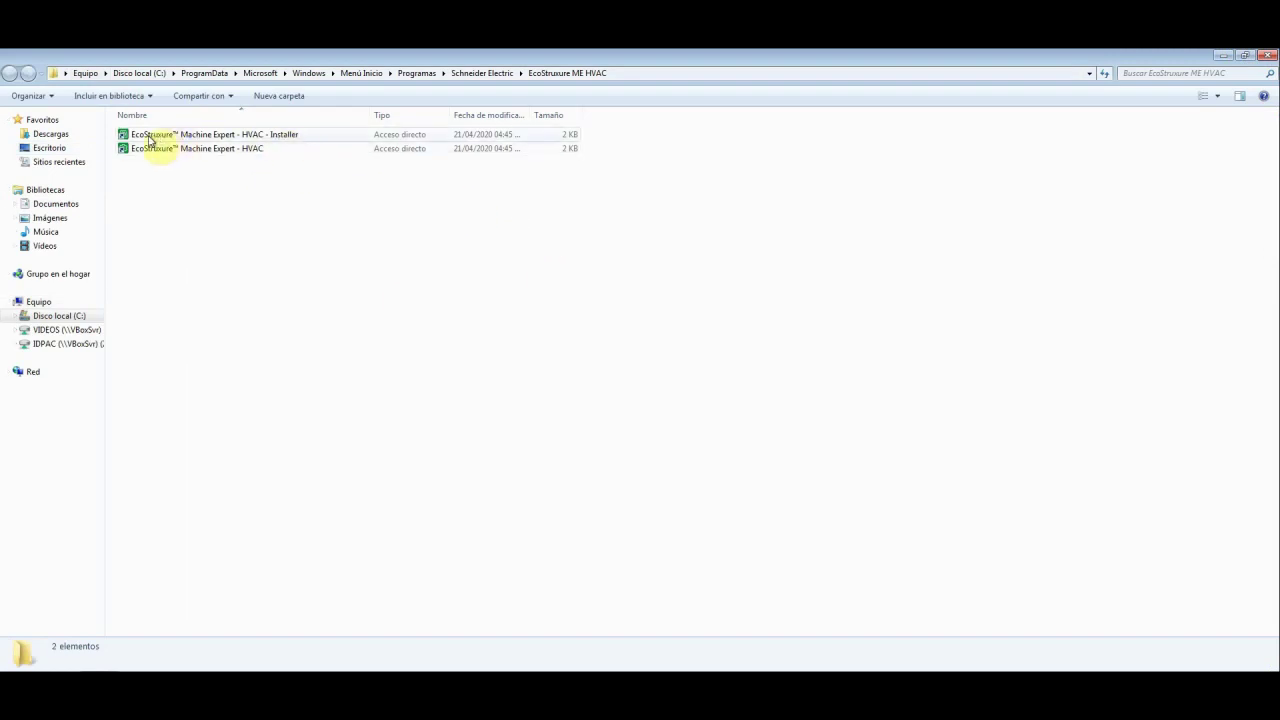
Launch the 'EcoStruxure Machine Expert - HVAC - Installer' shortcut to start an untitled project
left_click(285, 135)
left_click(147, 150)
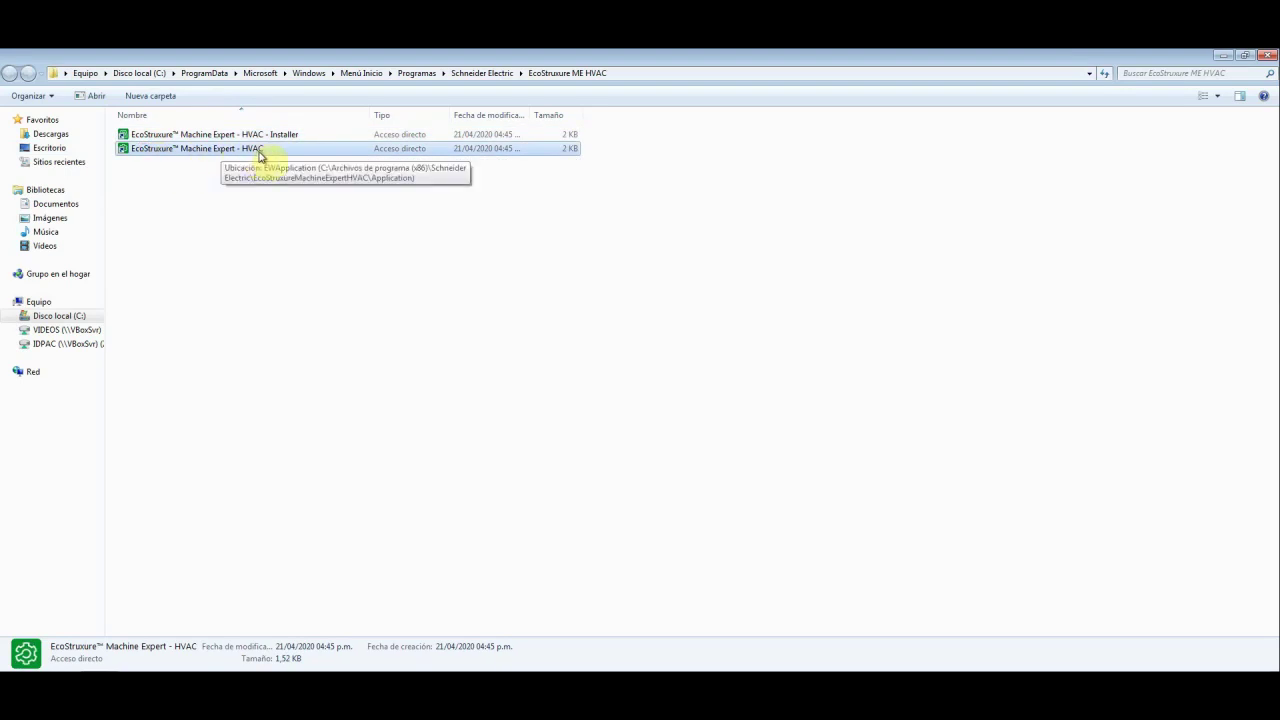
left_click(274, 240)
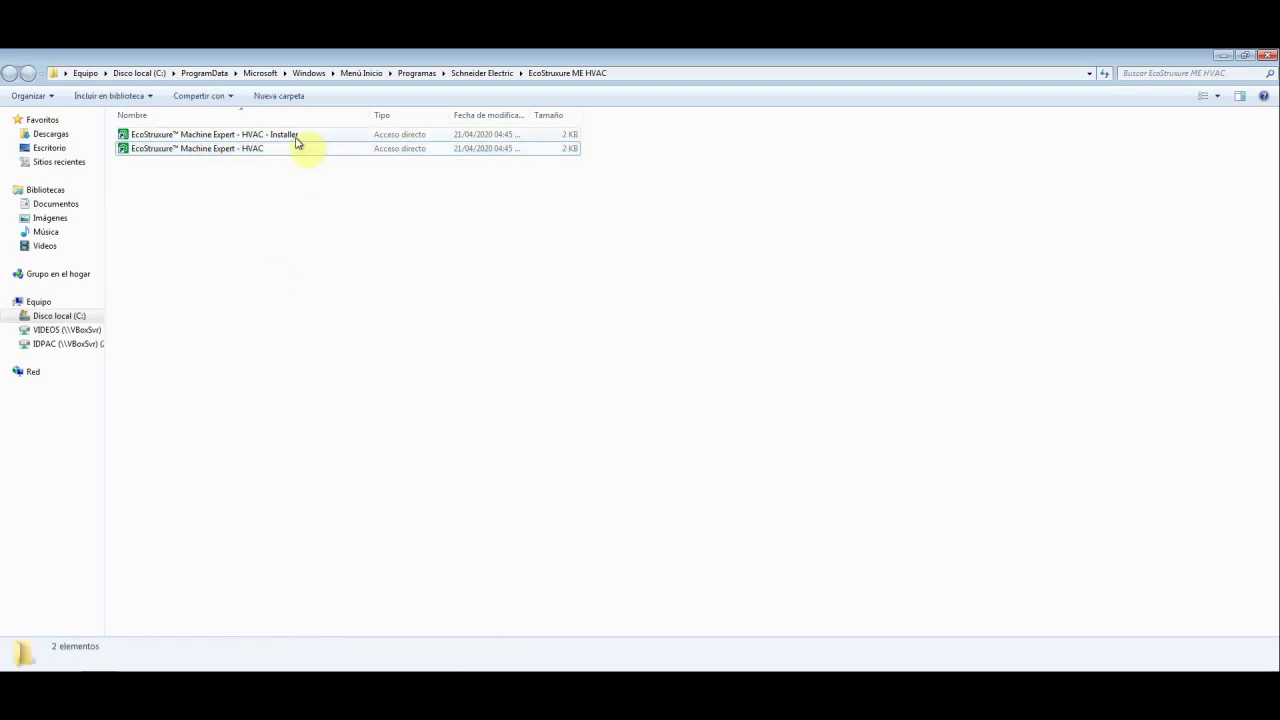
left_click(295, 138)
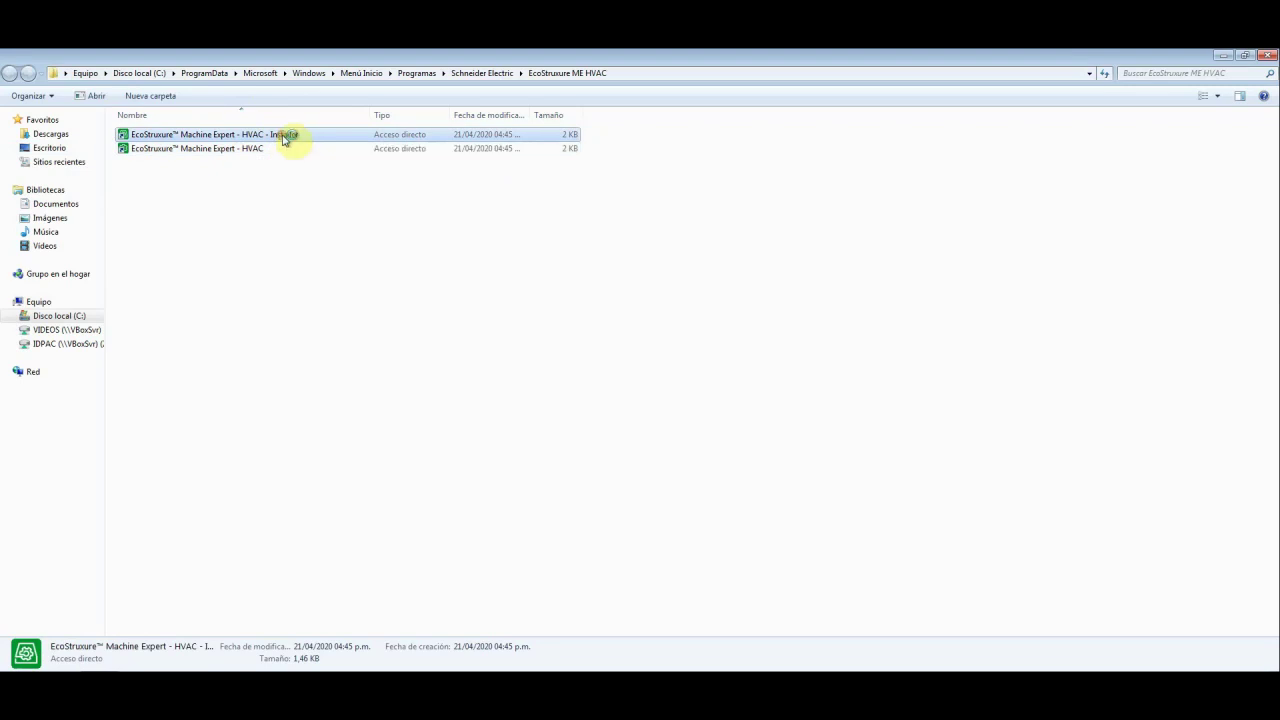
double_click(284, 139)
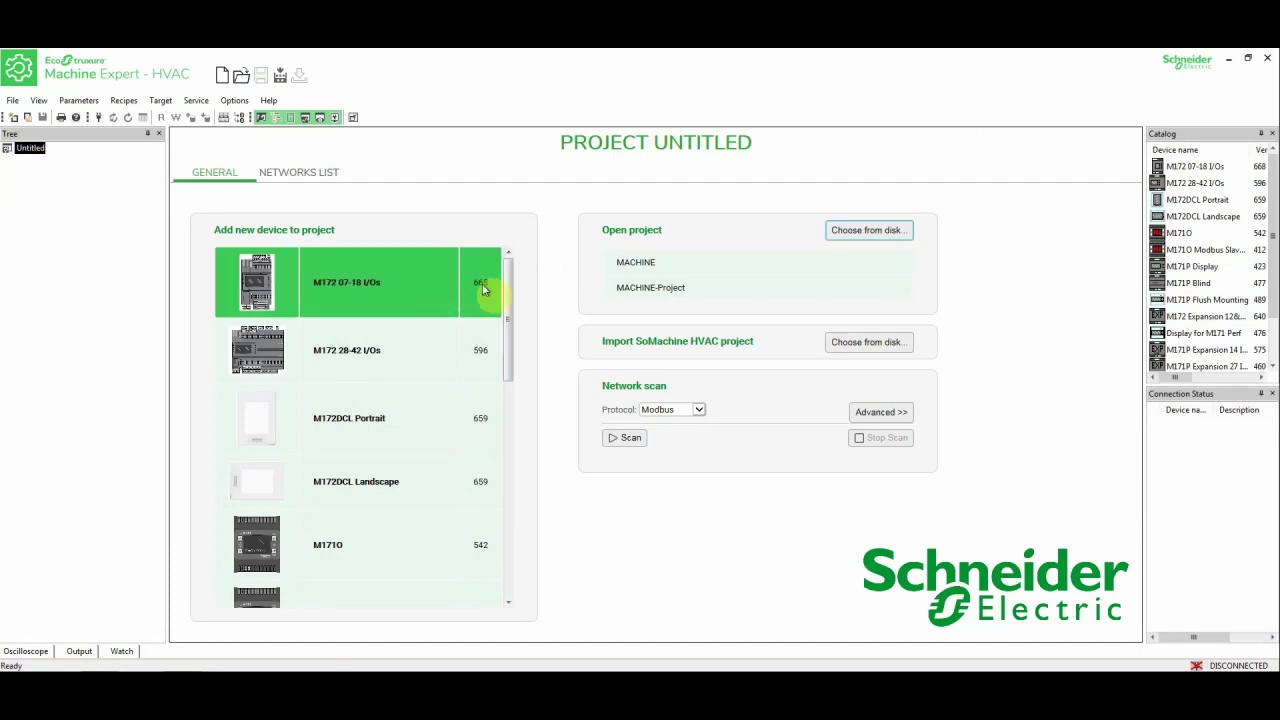
Add M172 07-18 I/Os, M172 28-42 I/Os and M172DCL Portrait devices, collapsing each new branch
left_click(482, 295)
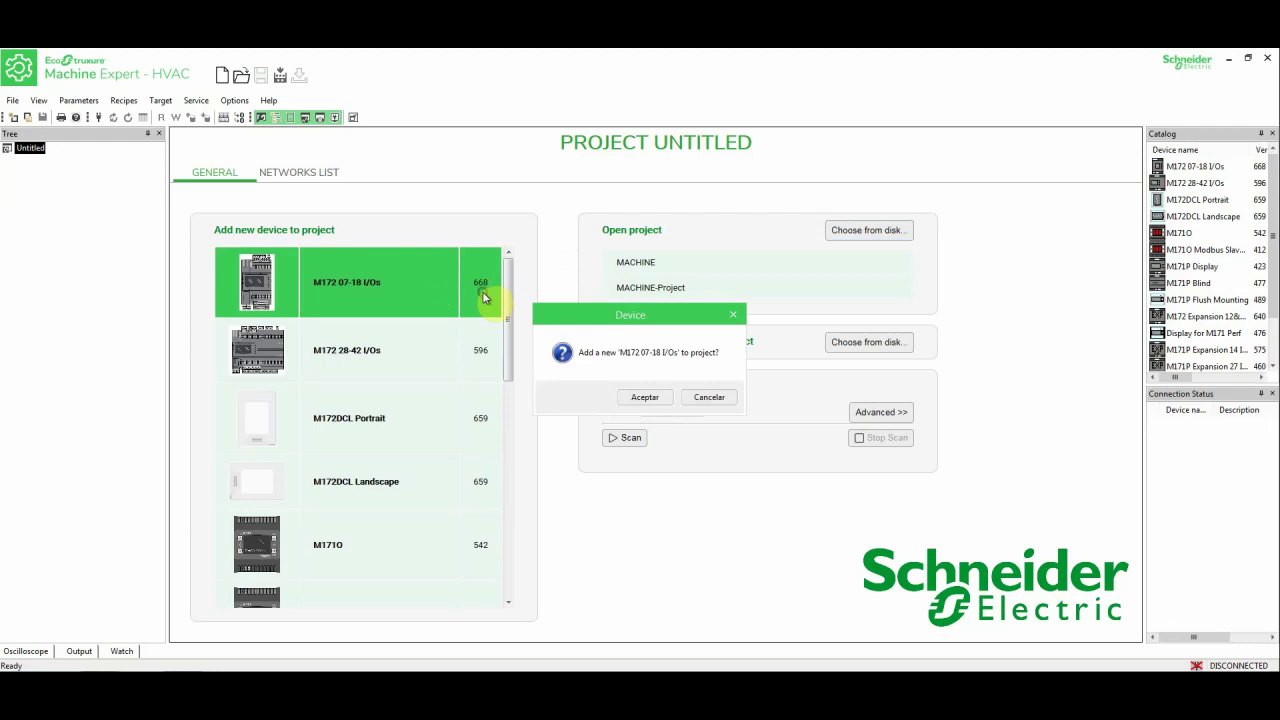
left_click(645, 397)
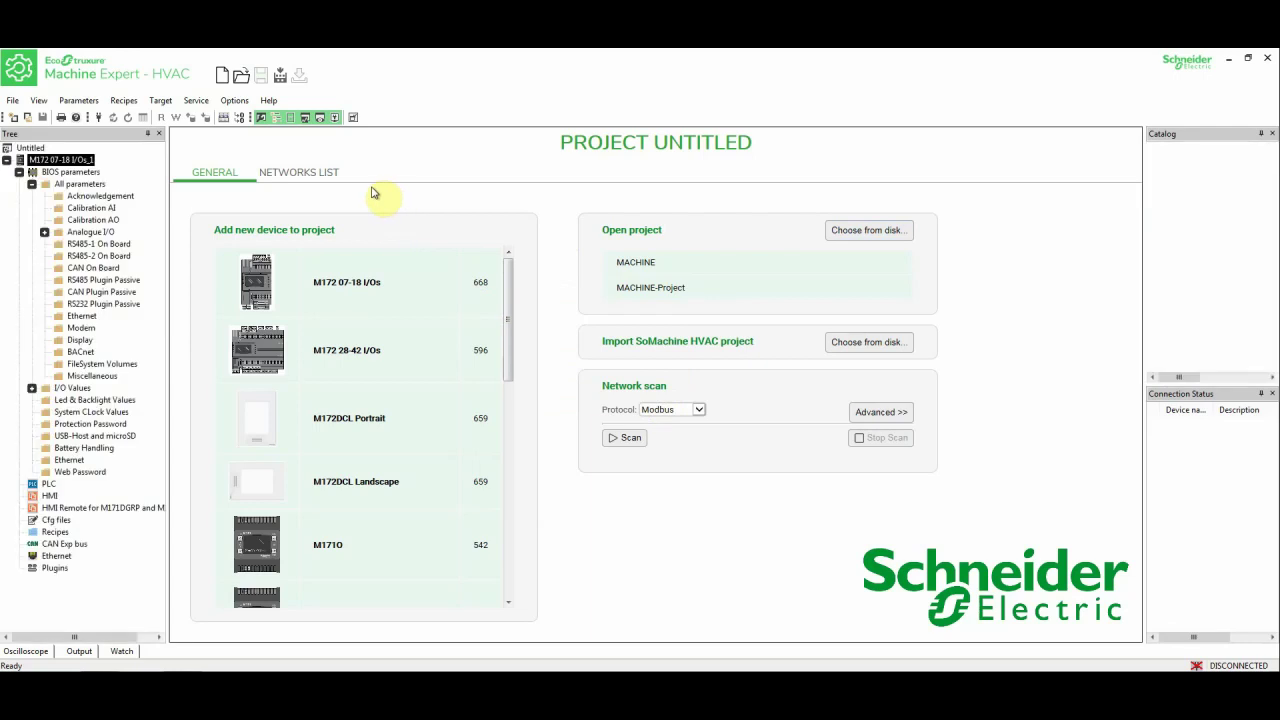
left_click(6, 160)
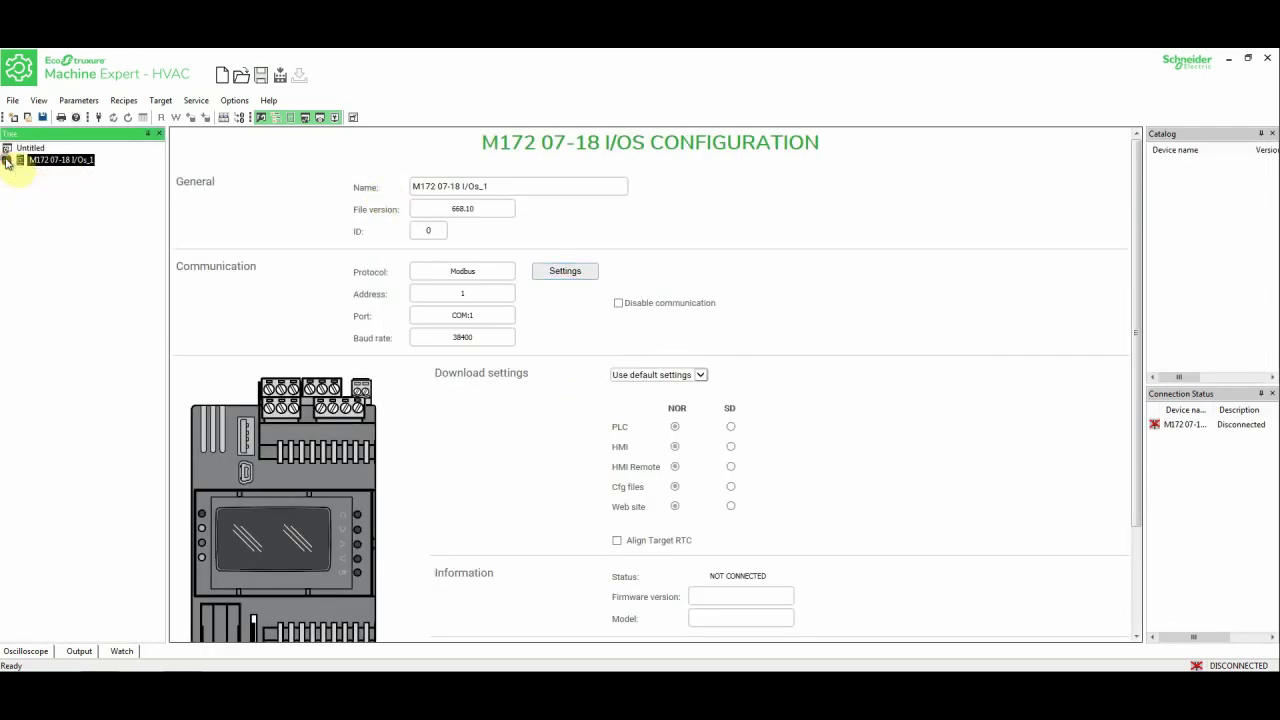
left_click(32, 148)
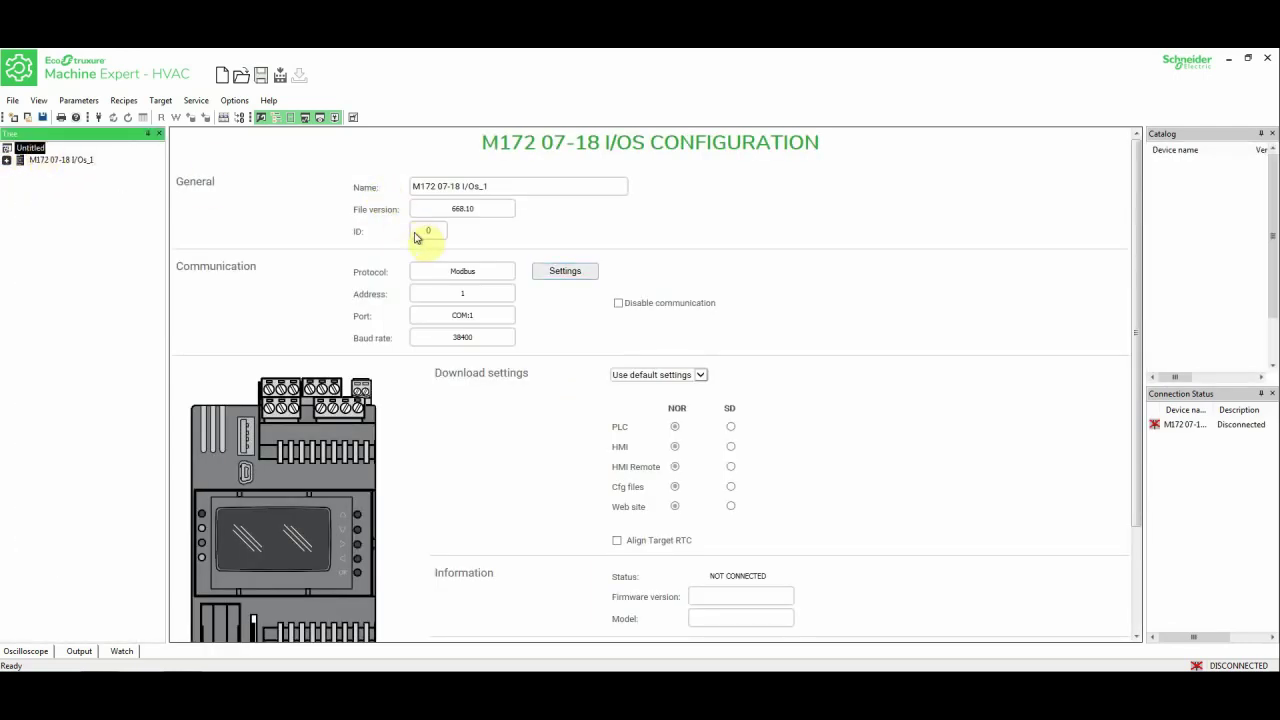
double_click(448, 341)
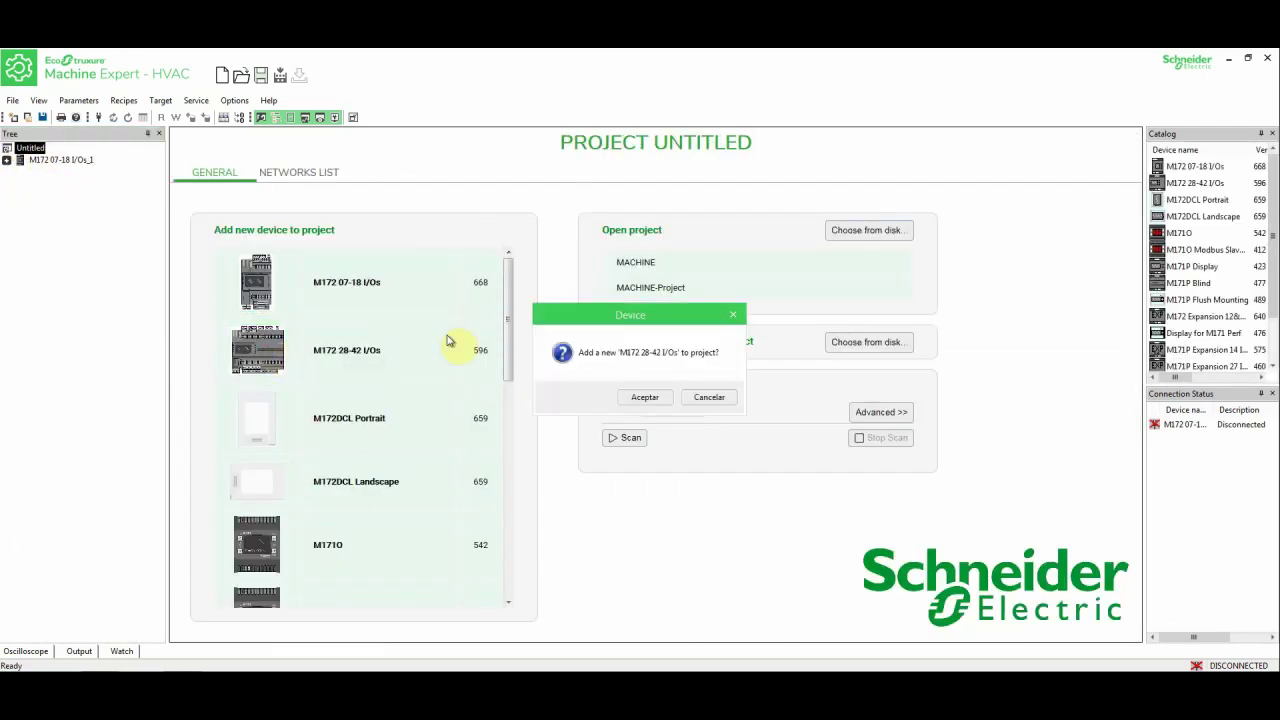
left_click(658, 399)
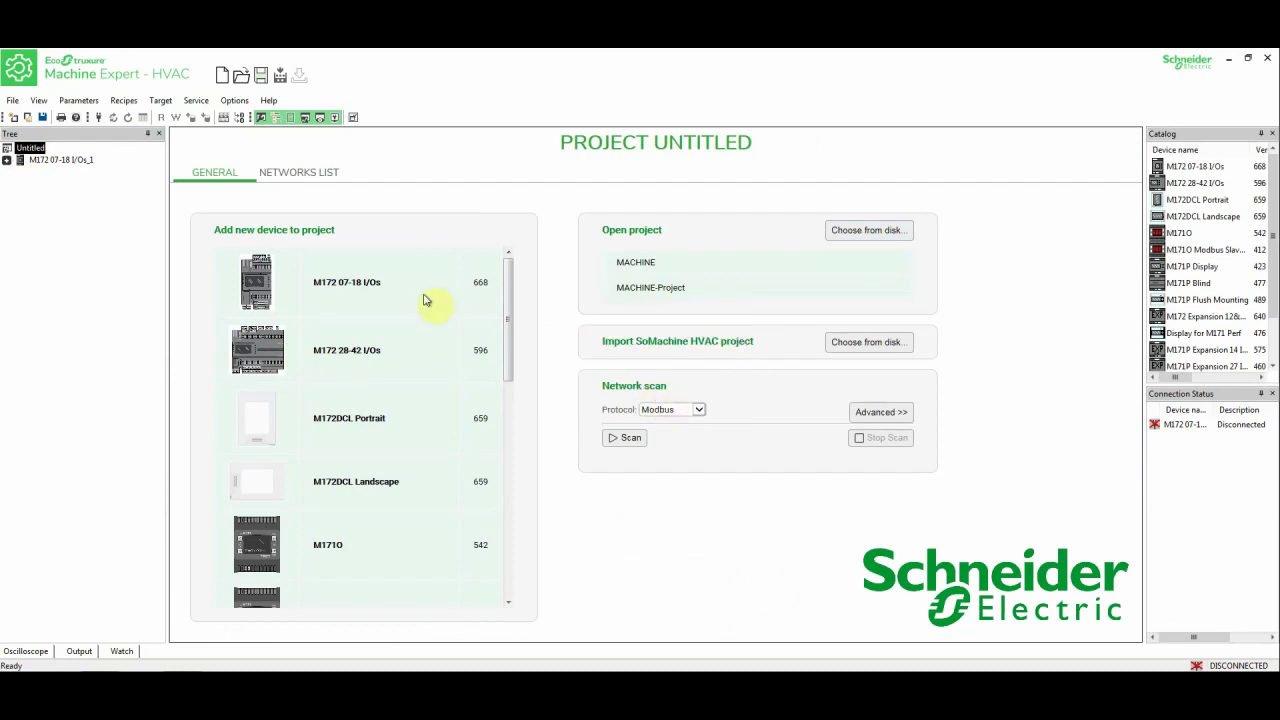
left_click(7, 172)
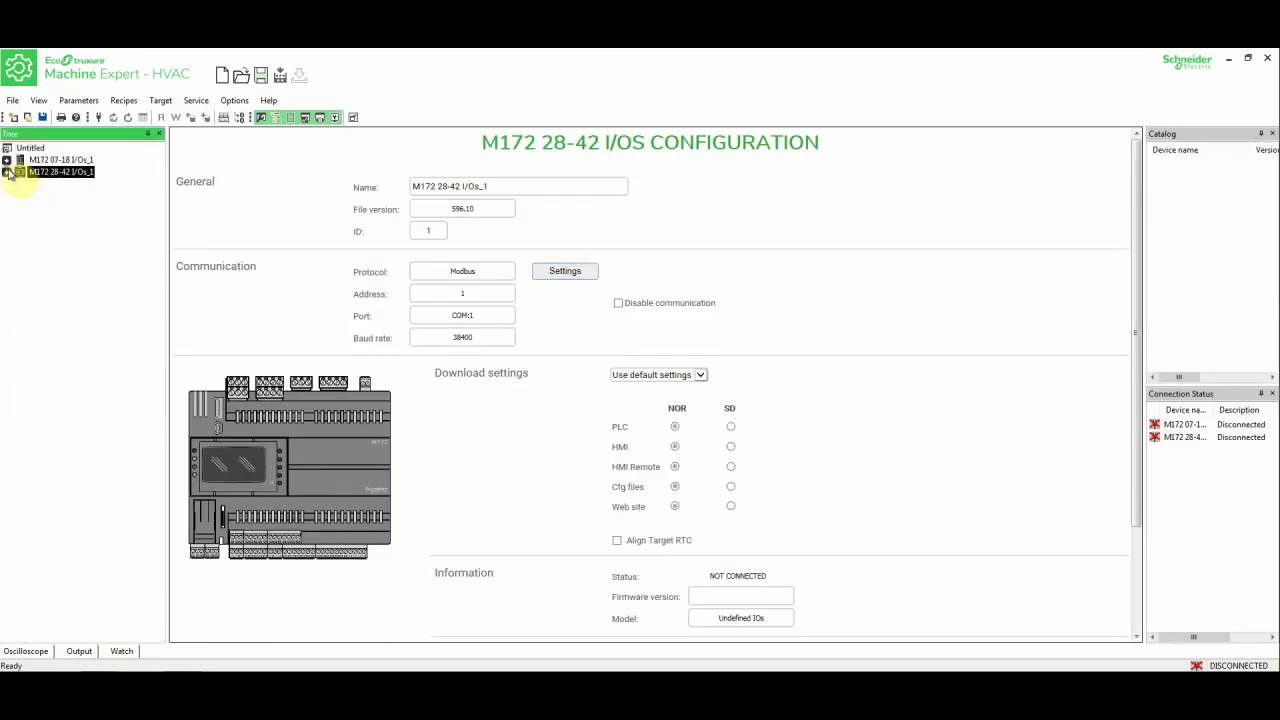
left_click(30, 148)
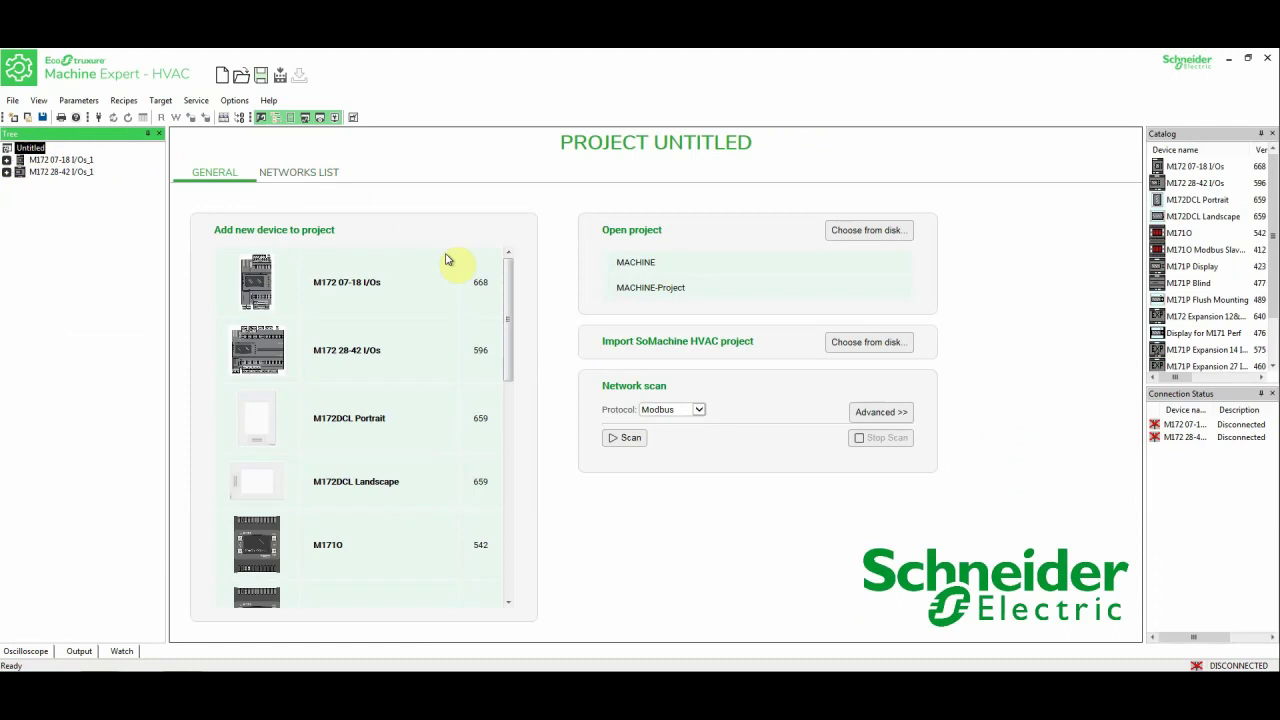
left_click(298, 420)
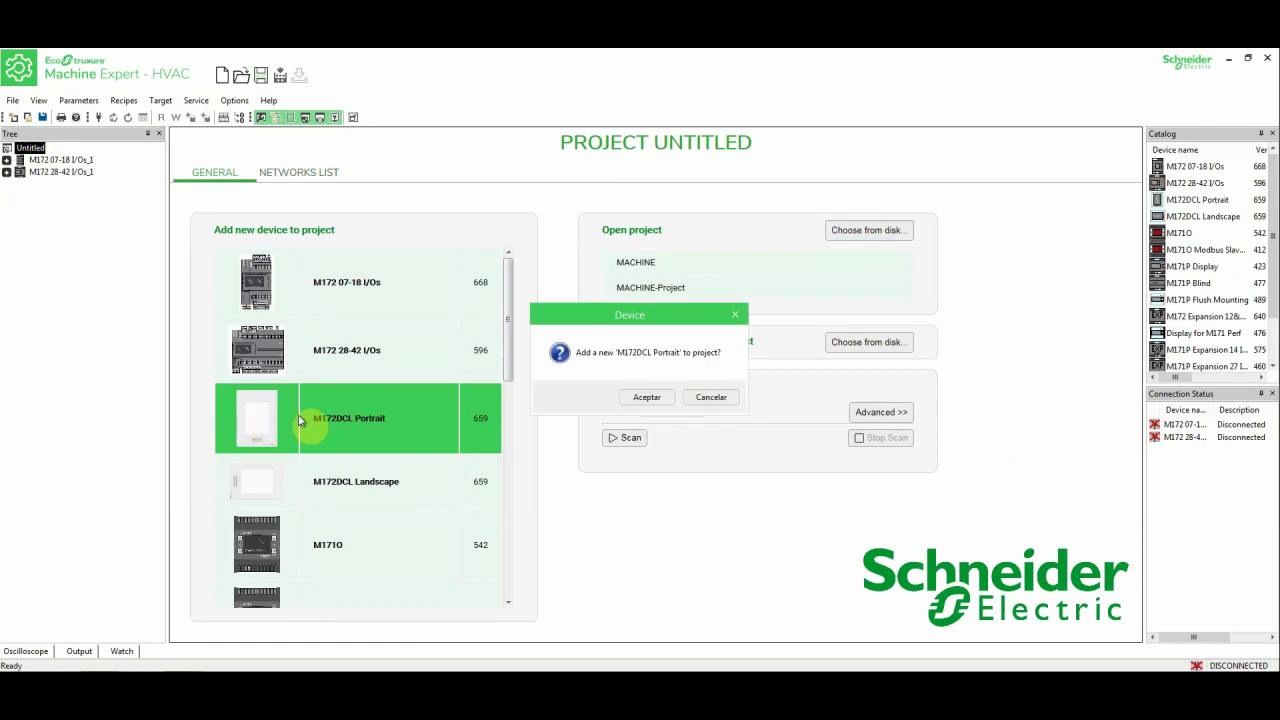
left_click(664, 400)
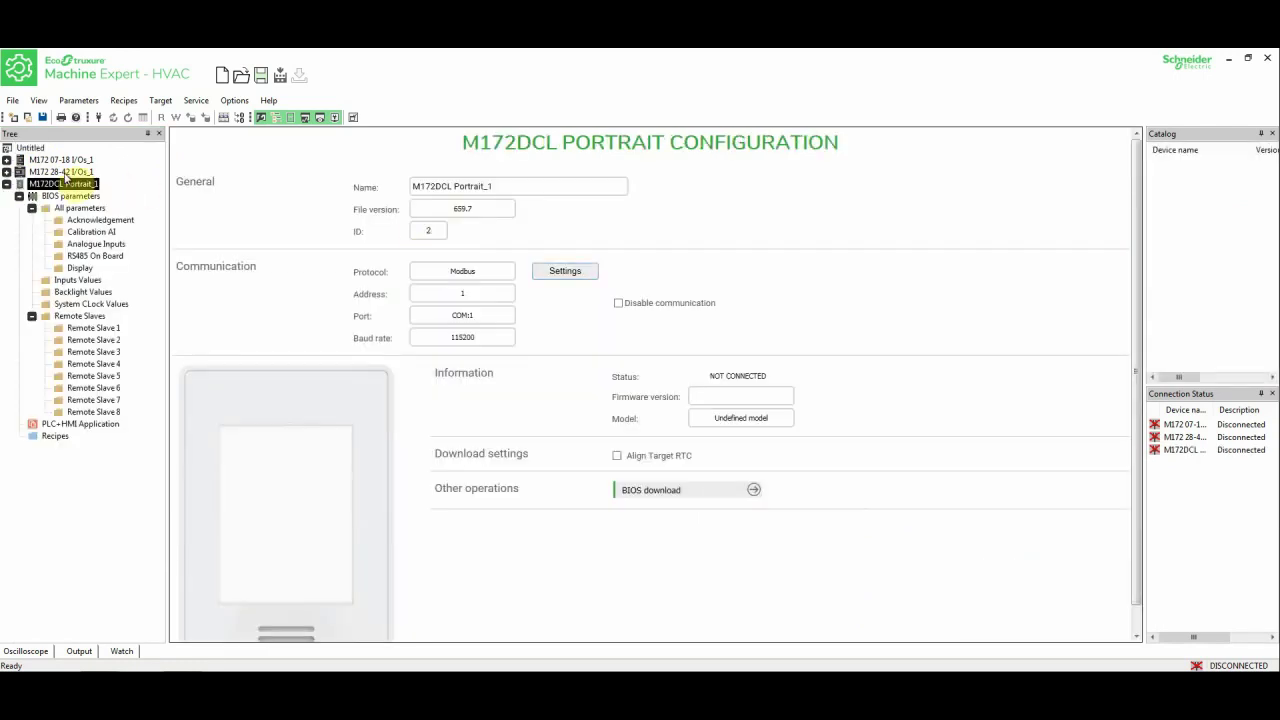
left_click(7, 184)
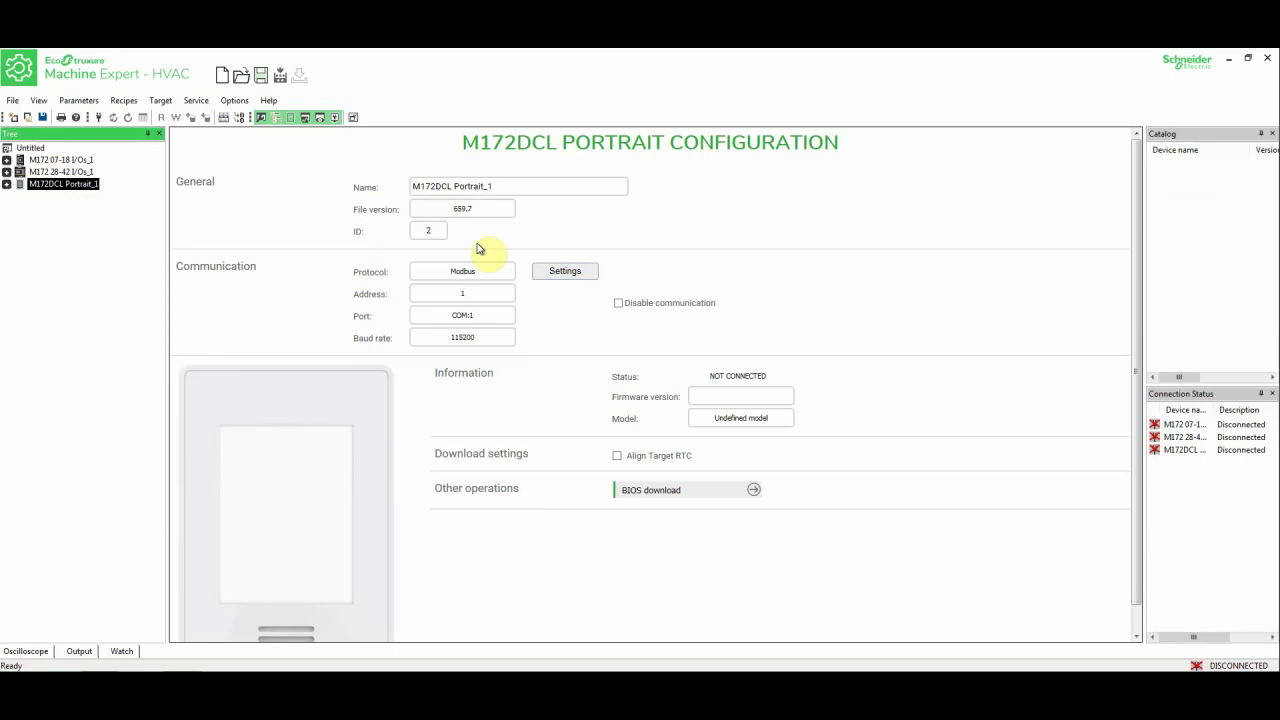
left_click(78, 161)
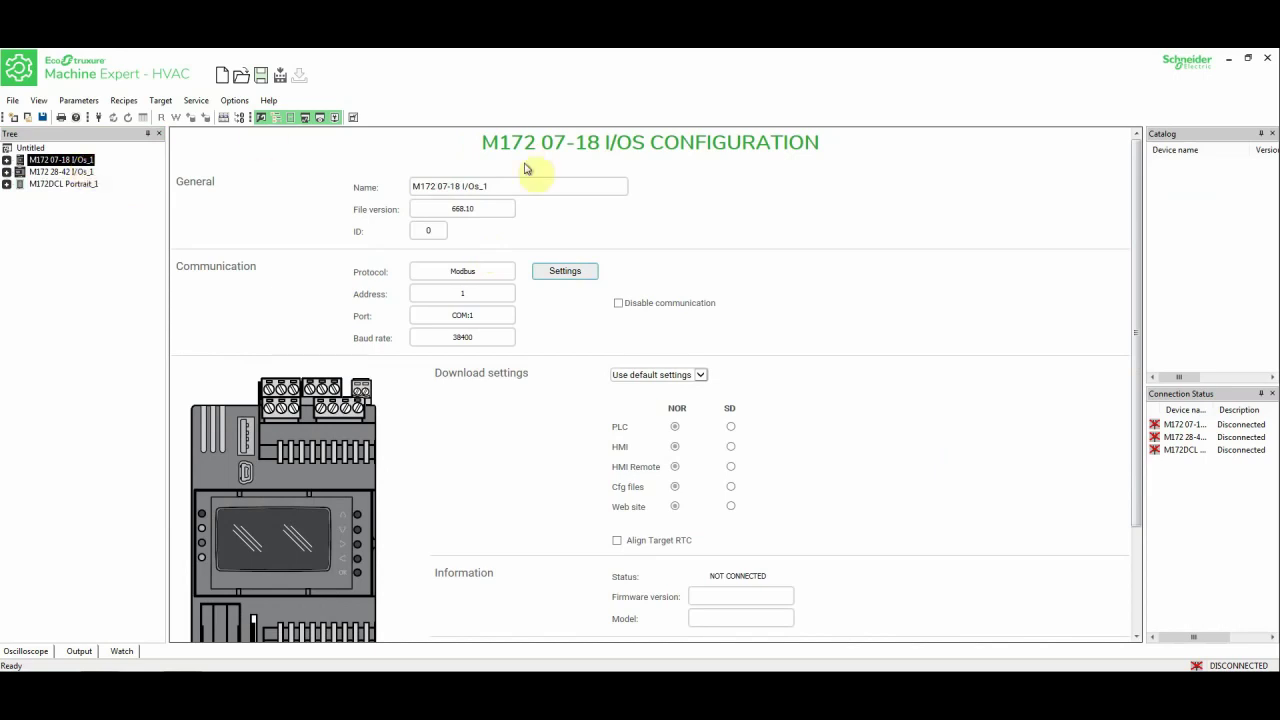
Rename the M172 07-18 I/Os controller to PLC_CHILLER
left_click_drag(497, 186, 393, 183)
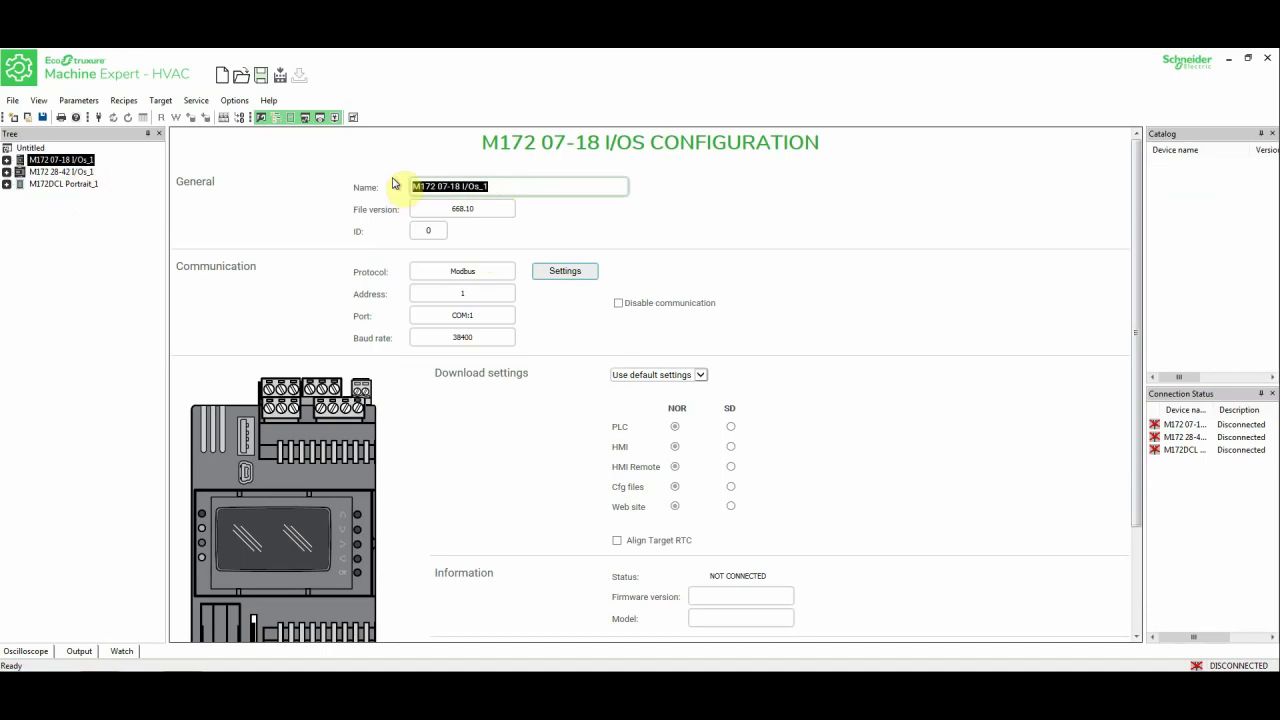
key("BackSpace")
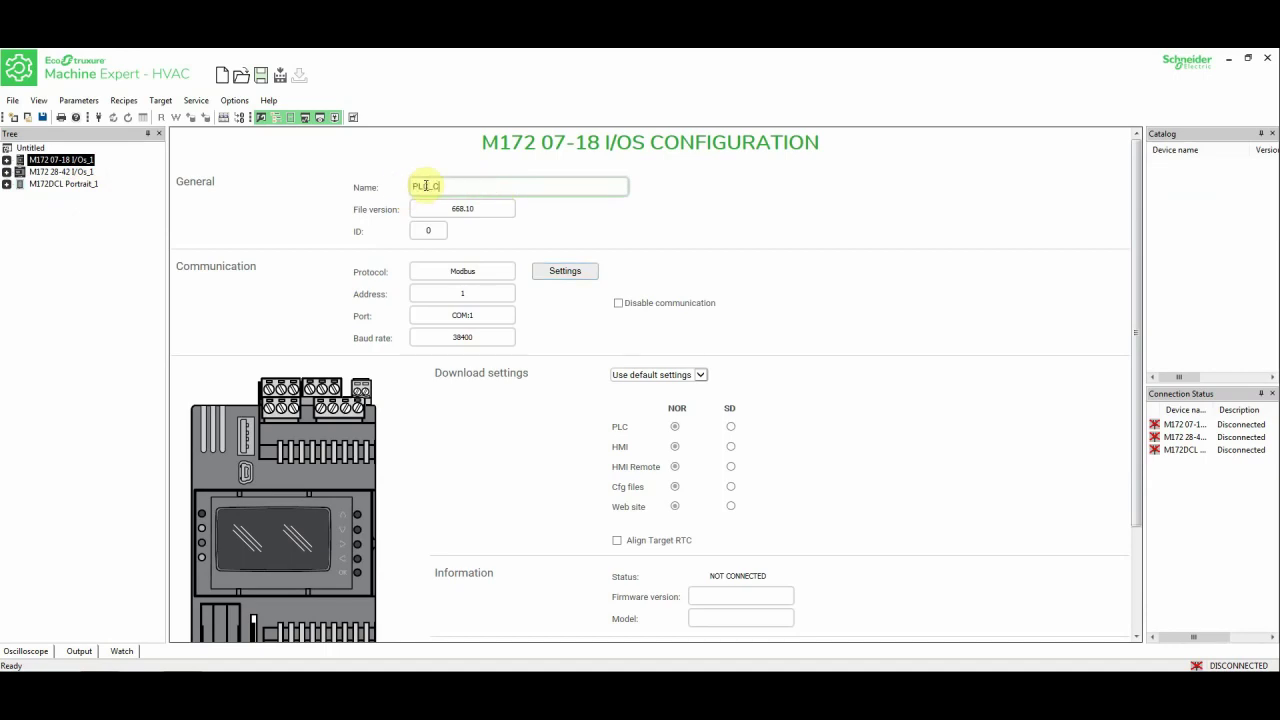
type("PLC_CHILLER")
key("Return")
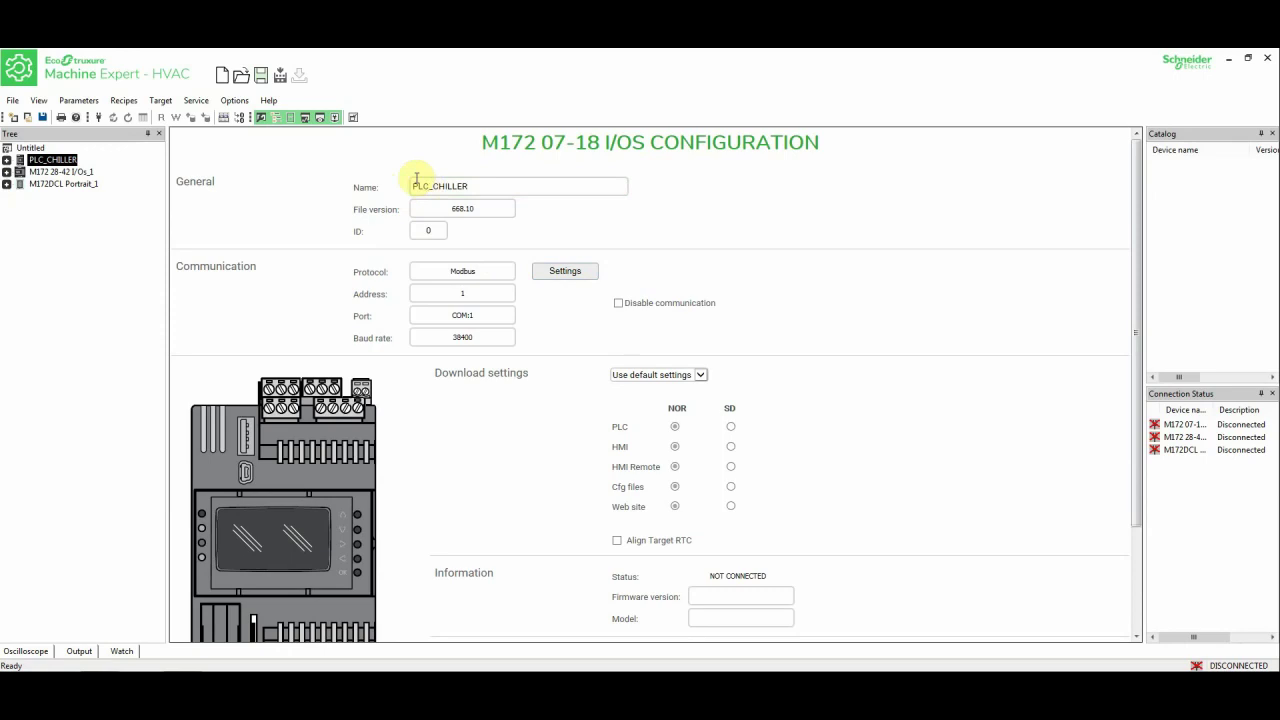
Rename the M172 28-42 I/Os controller to PLC_ROOFTOP
left_click(62, 172)
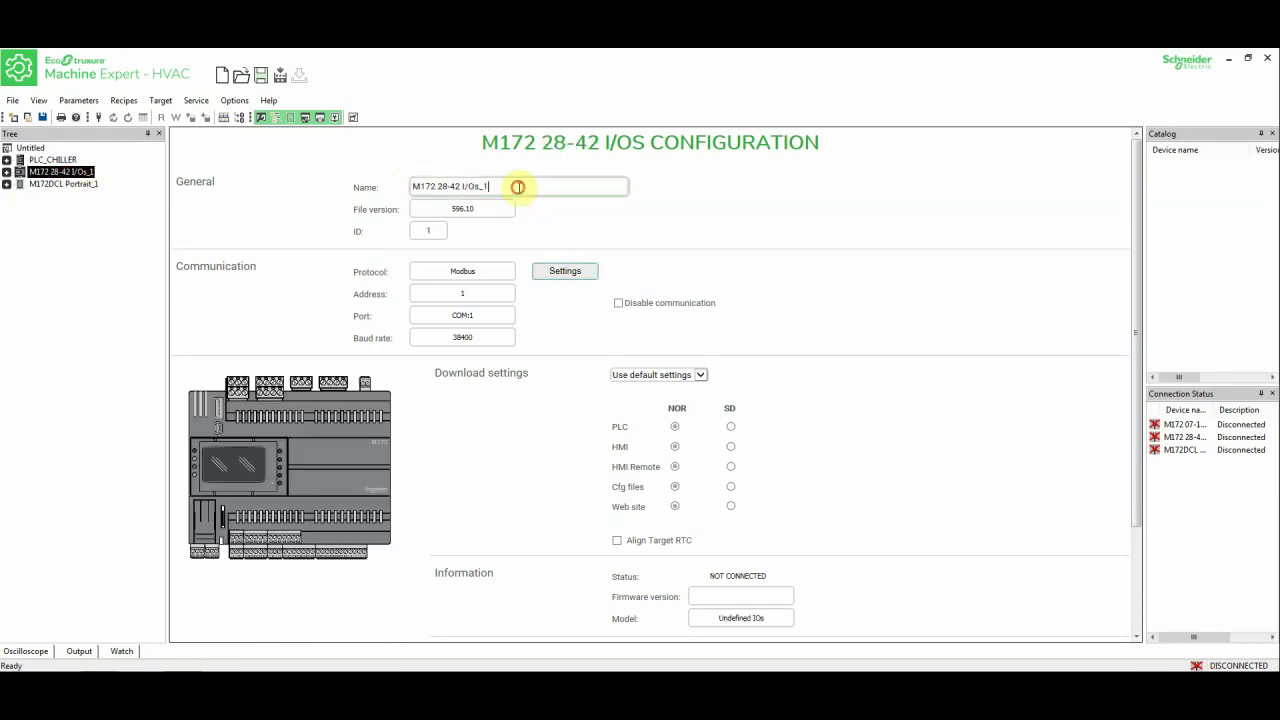
left_click_drag(517, 186, 363, 178)
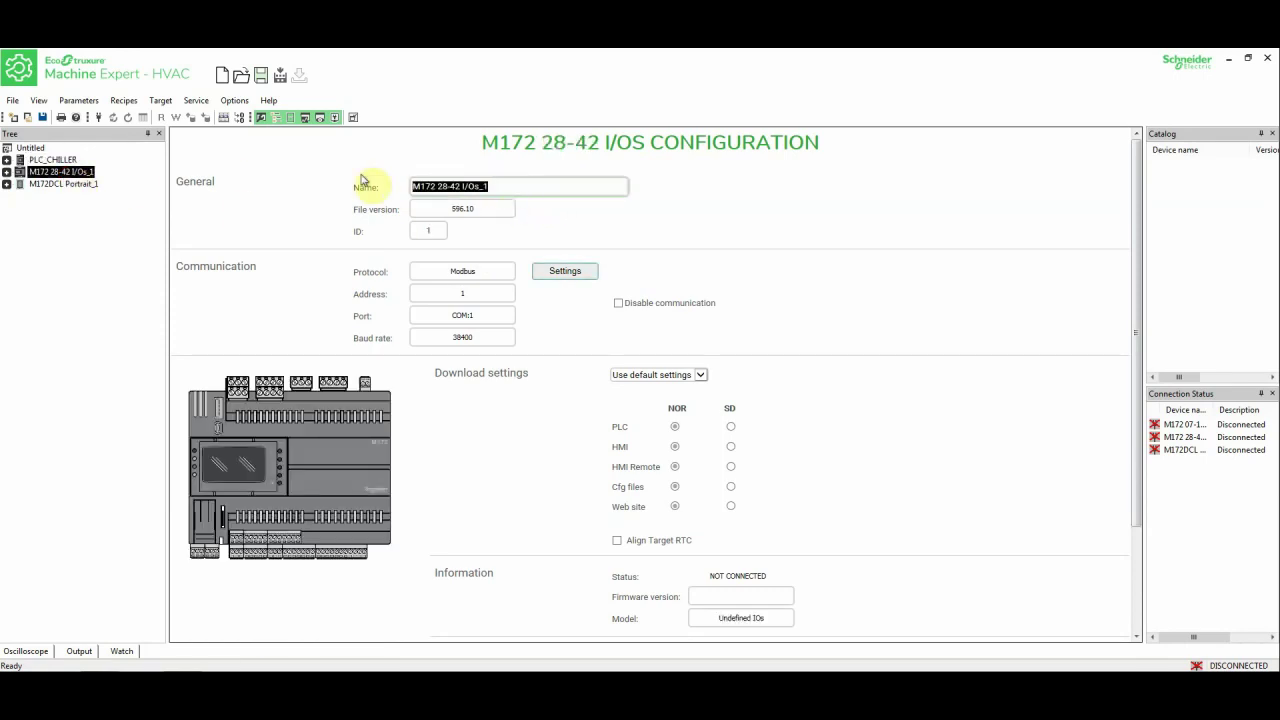
type("PLC_ROOFTOP")
key("Return")
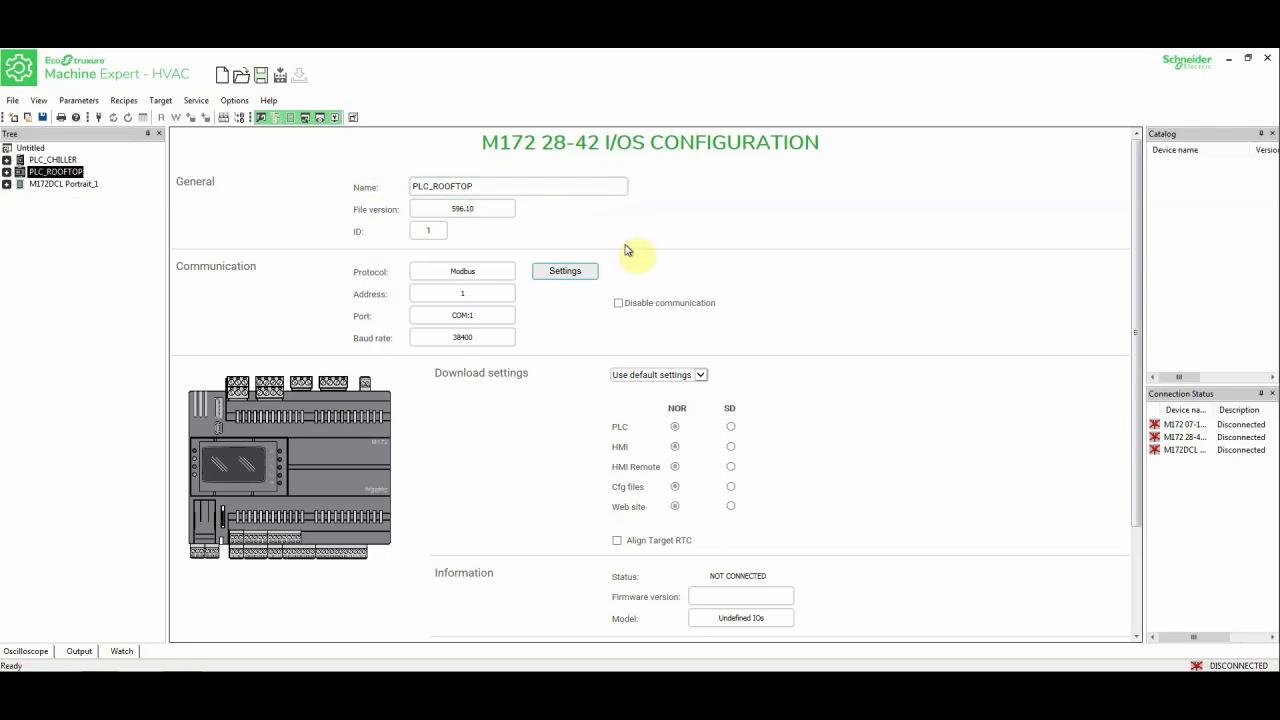
Rename the M172DCL Portrait display to DISPLAY_CHILLER
left_click(64, 184)
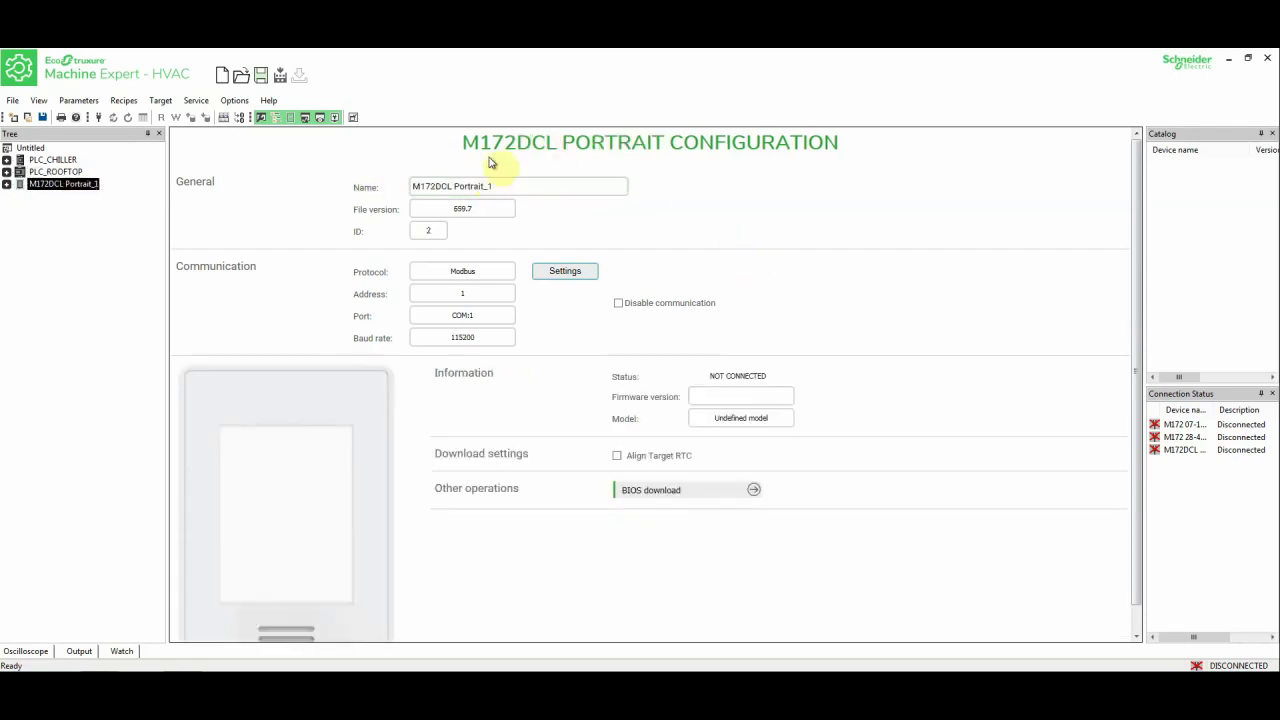
left_click(500, 184)
left_click_drag(500, 184, 378, 178)
type("DISPLAY_CHILL")
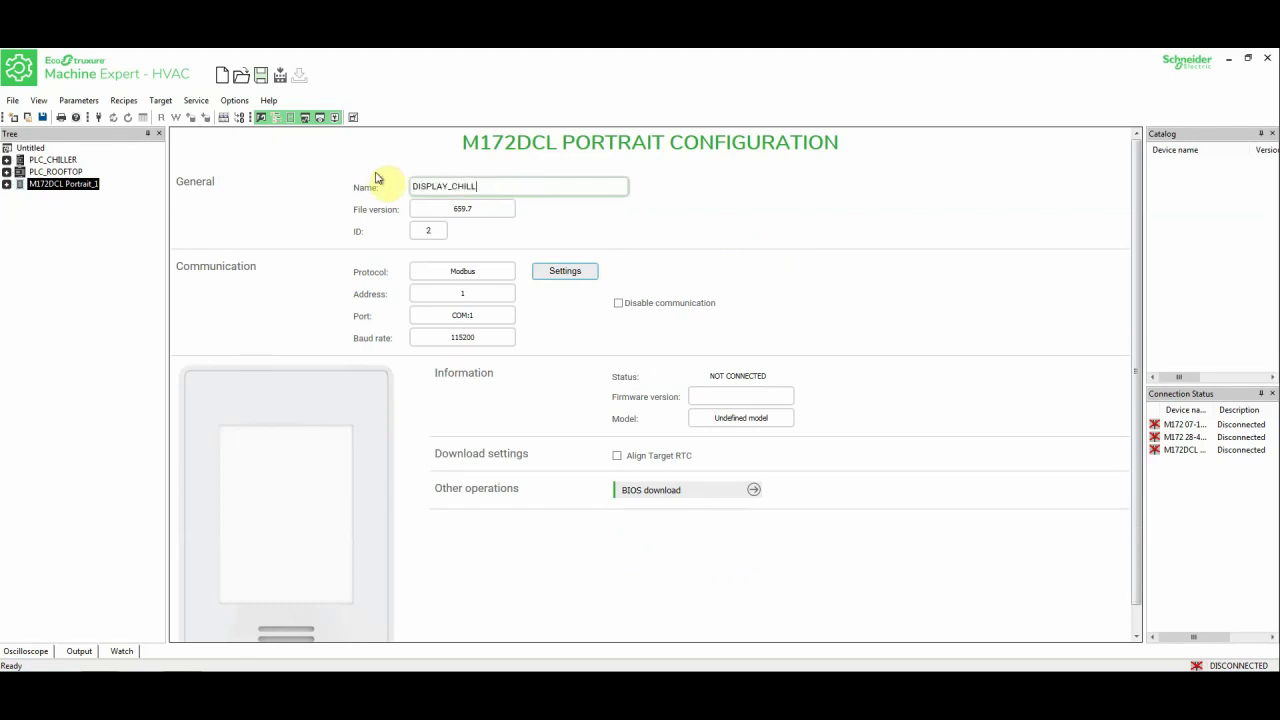
type("ER")
key("Return")
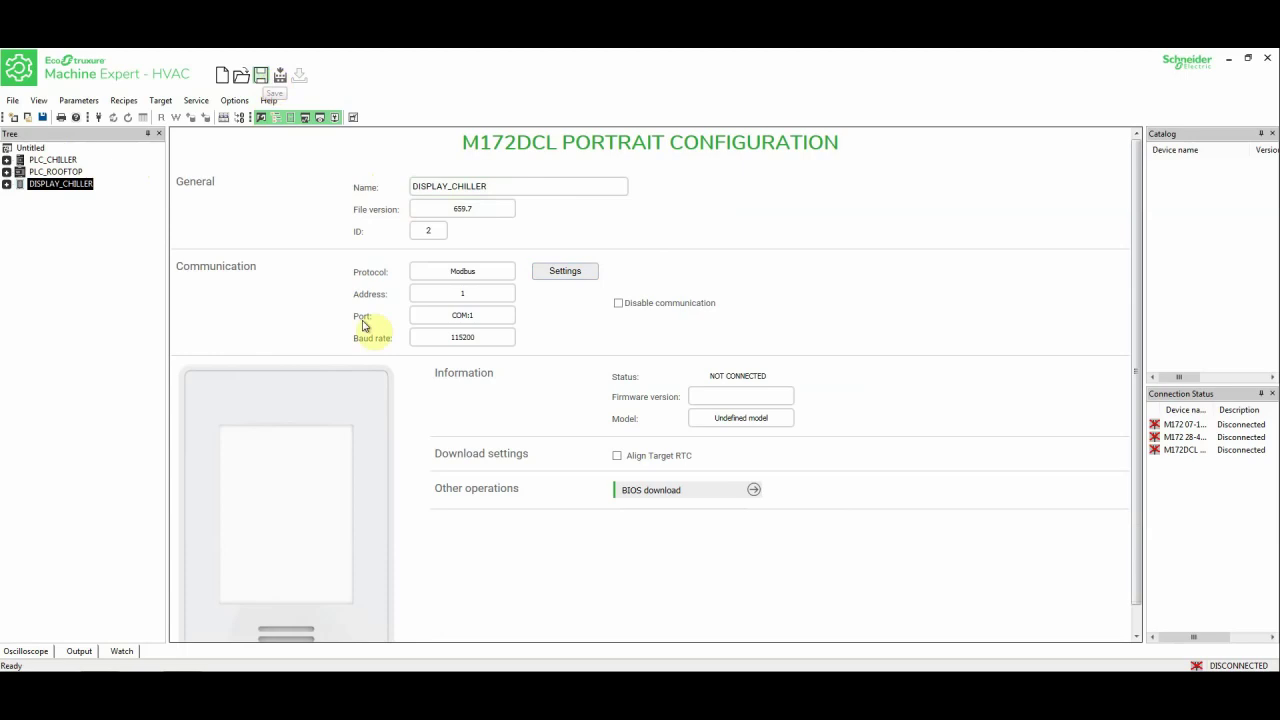
Save the installer project under the file name MACHINEs
left_click(545, 273)
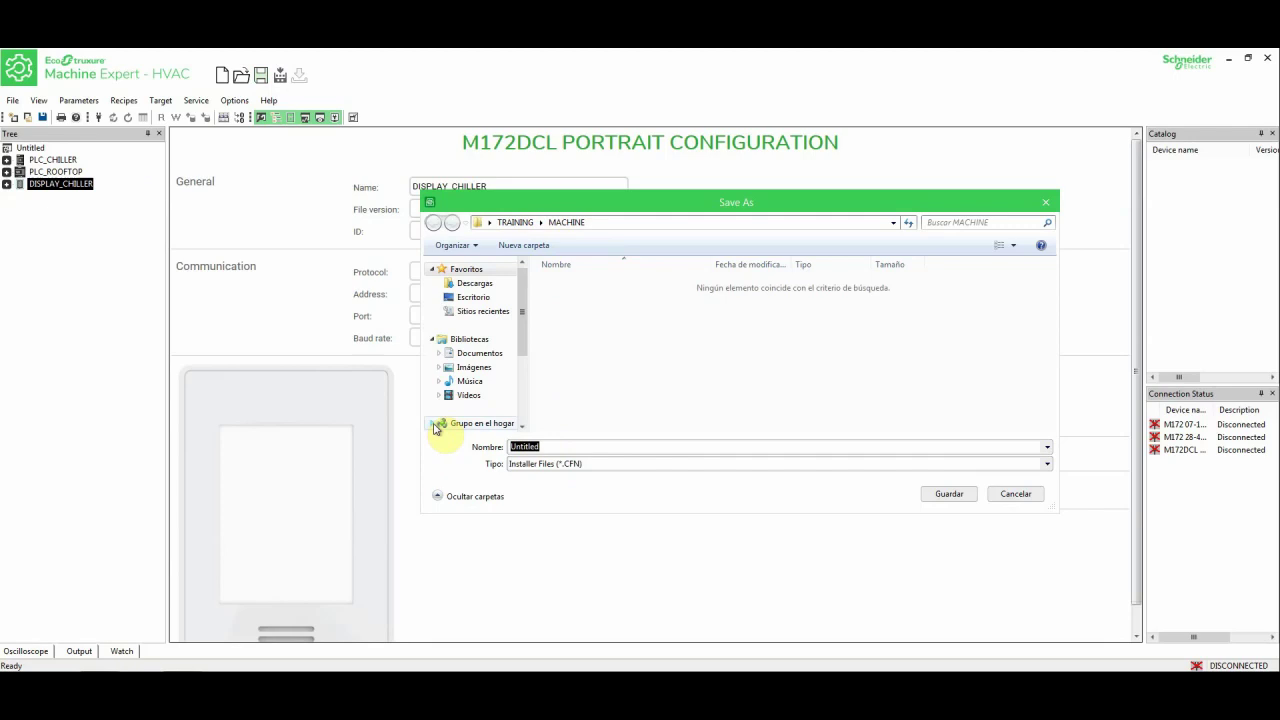
type("MACHINEs")
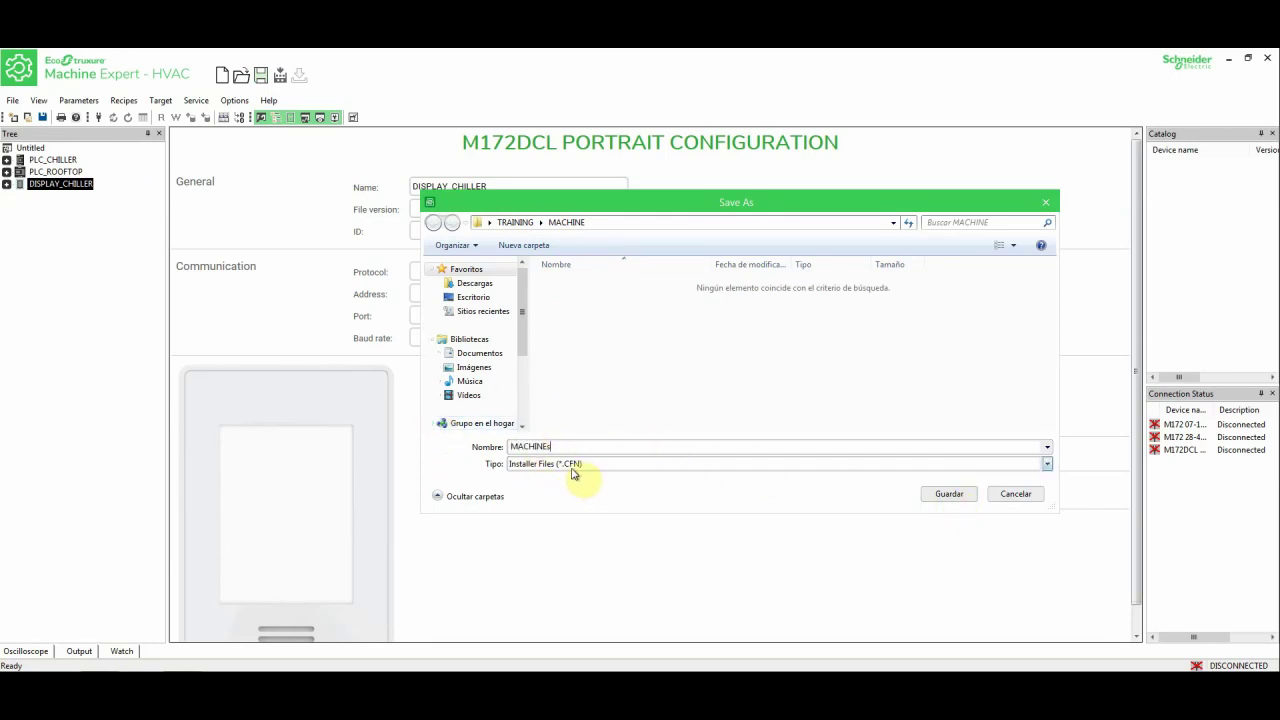
left_click(943, 494)
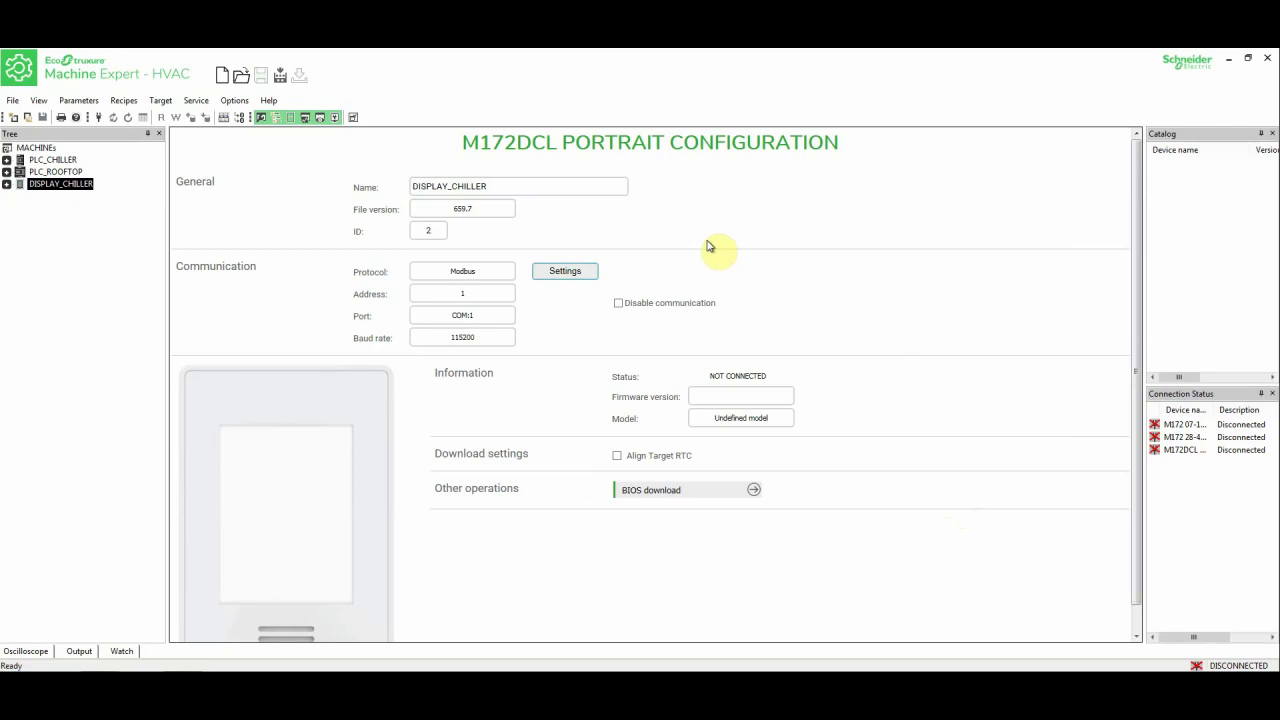
View PLC_ROOFTOP and DISPLAY_CHILLER, then show PLC_CHILLER's page (Modbus address 1, COM1, 38400 baud)
left_click(55, 162)
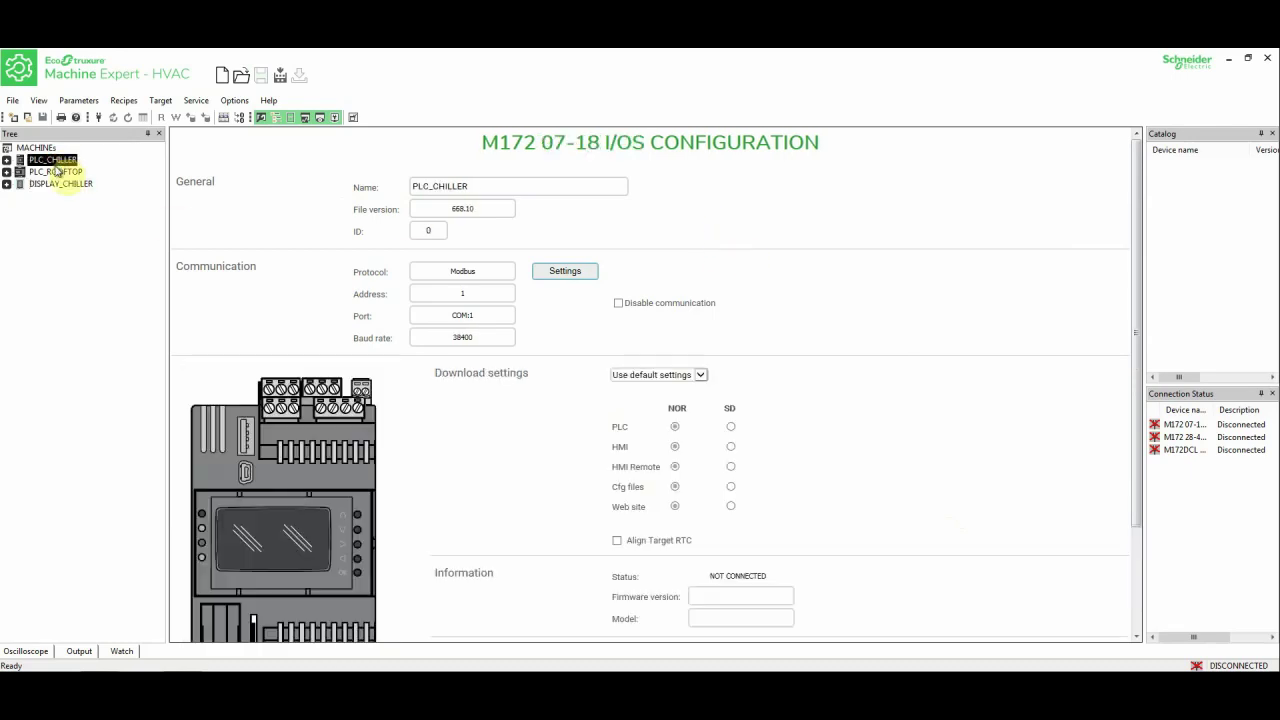
left_click(57, 171)
left_click(63, 183)
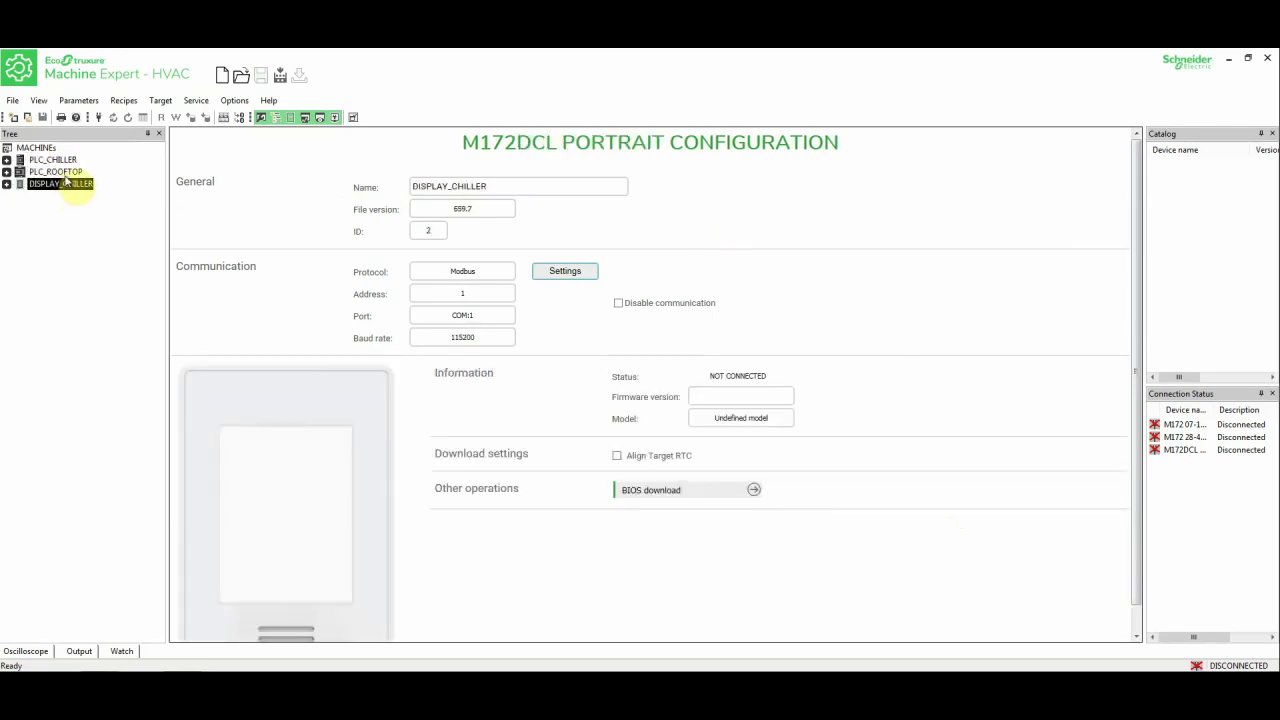
left_click(52, 160)
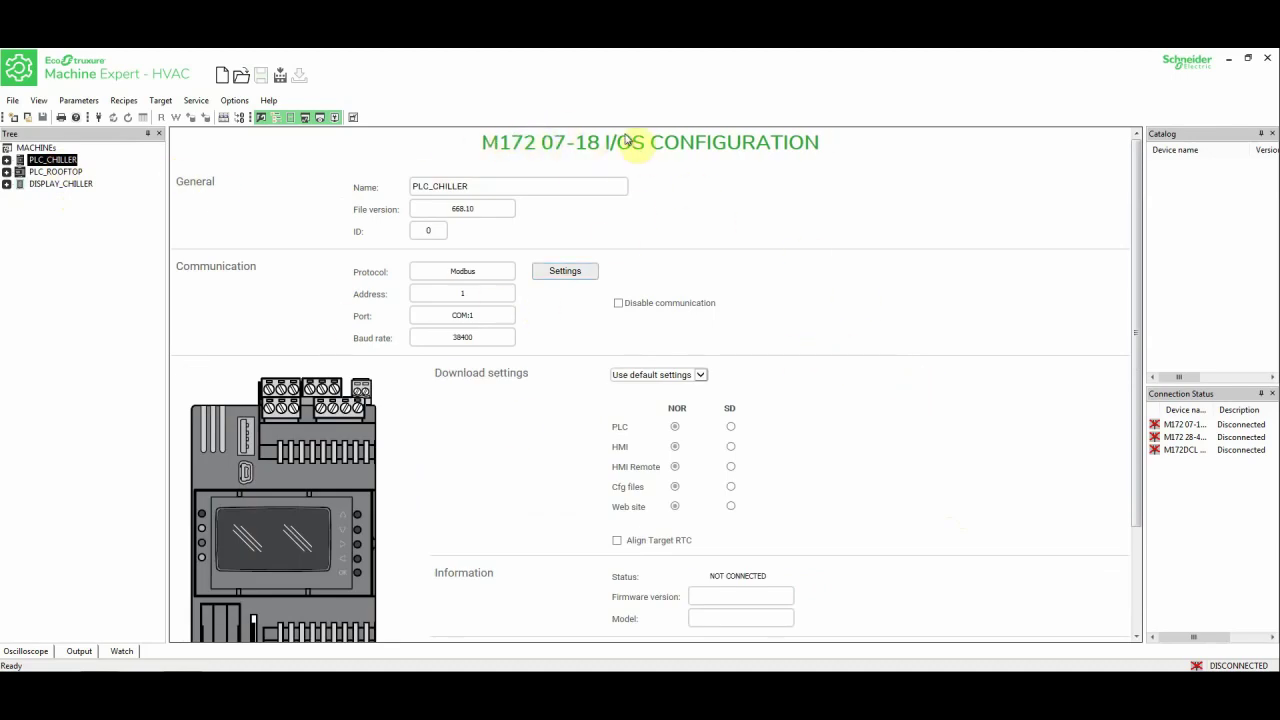
scroll(583, 371, "down", 3)
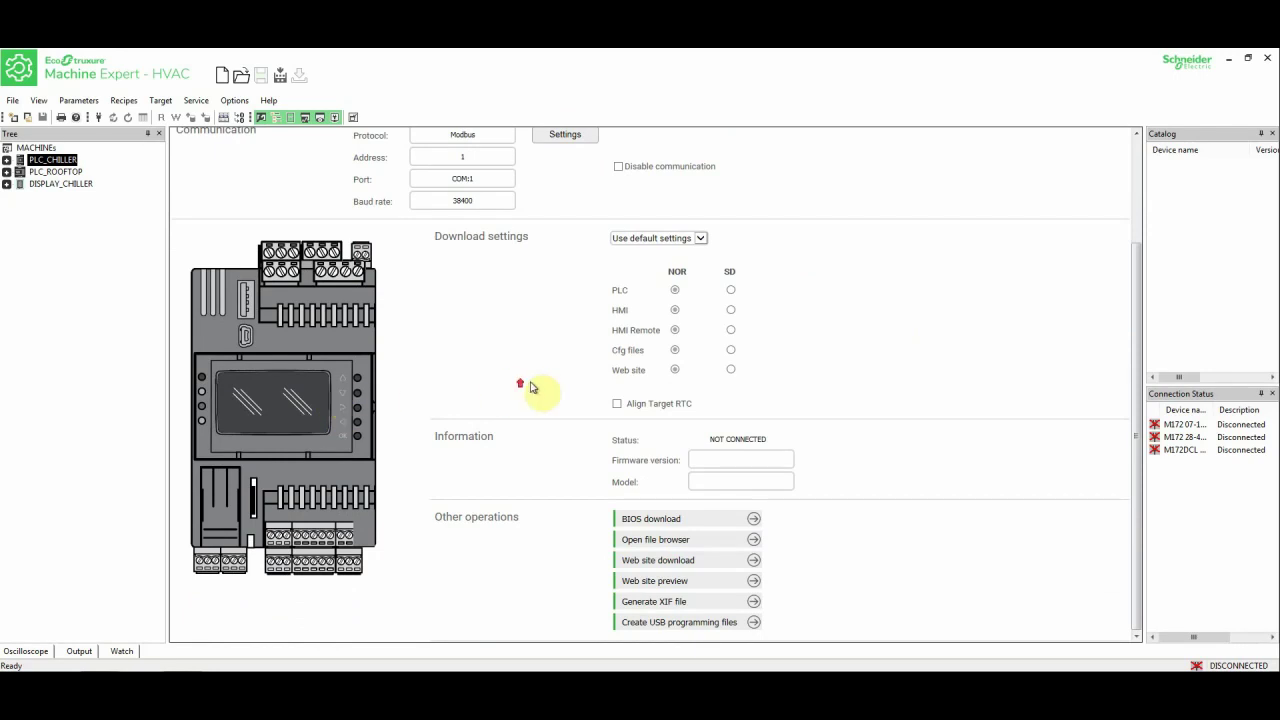
scroll(533, 388, "up", 3)
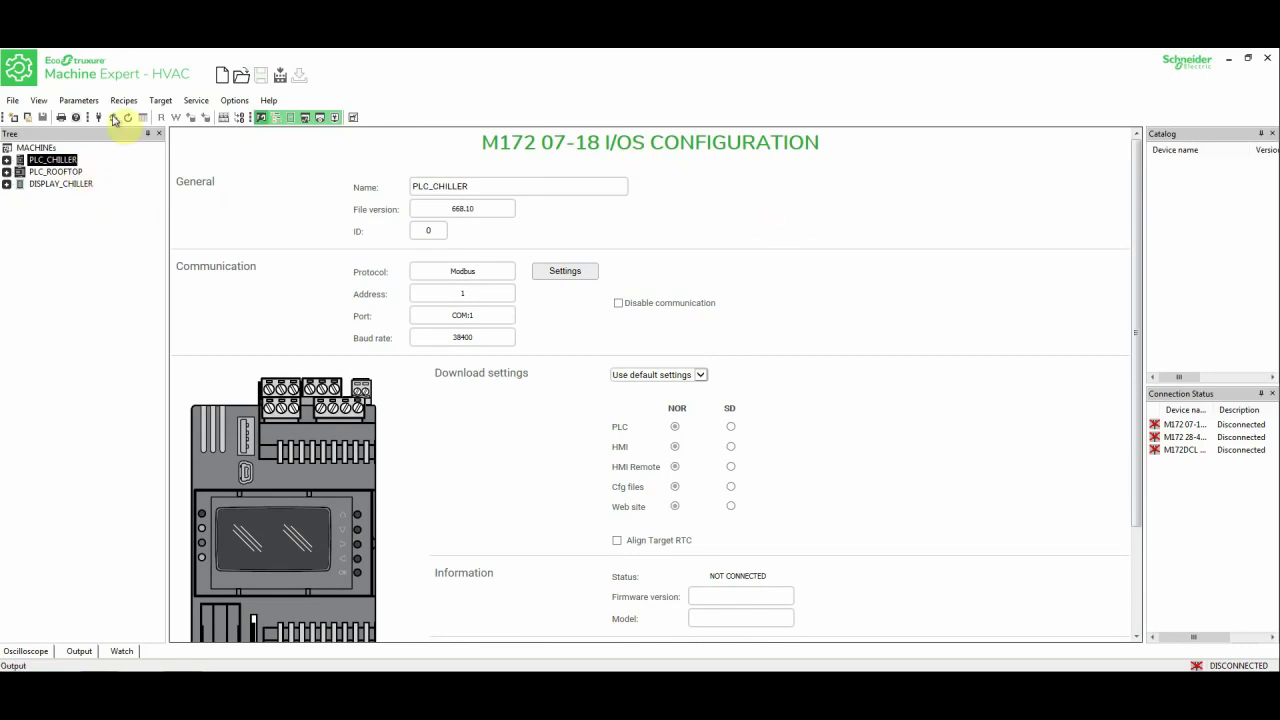
Create the PLC_CHILLER.plcprj application for PLC_CHILLER's PLC, keeping the proposed name PLC_CHILLER
left_click(6, 160)
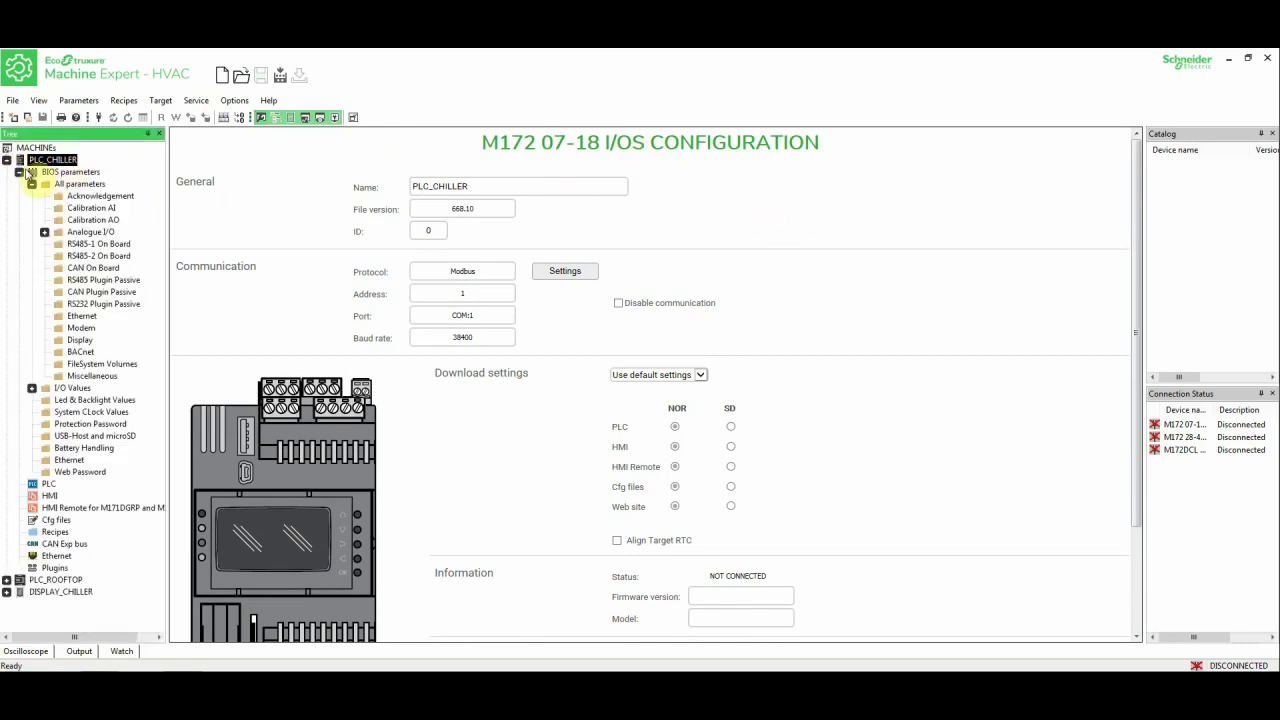
left_click(20, 172)
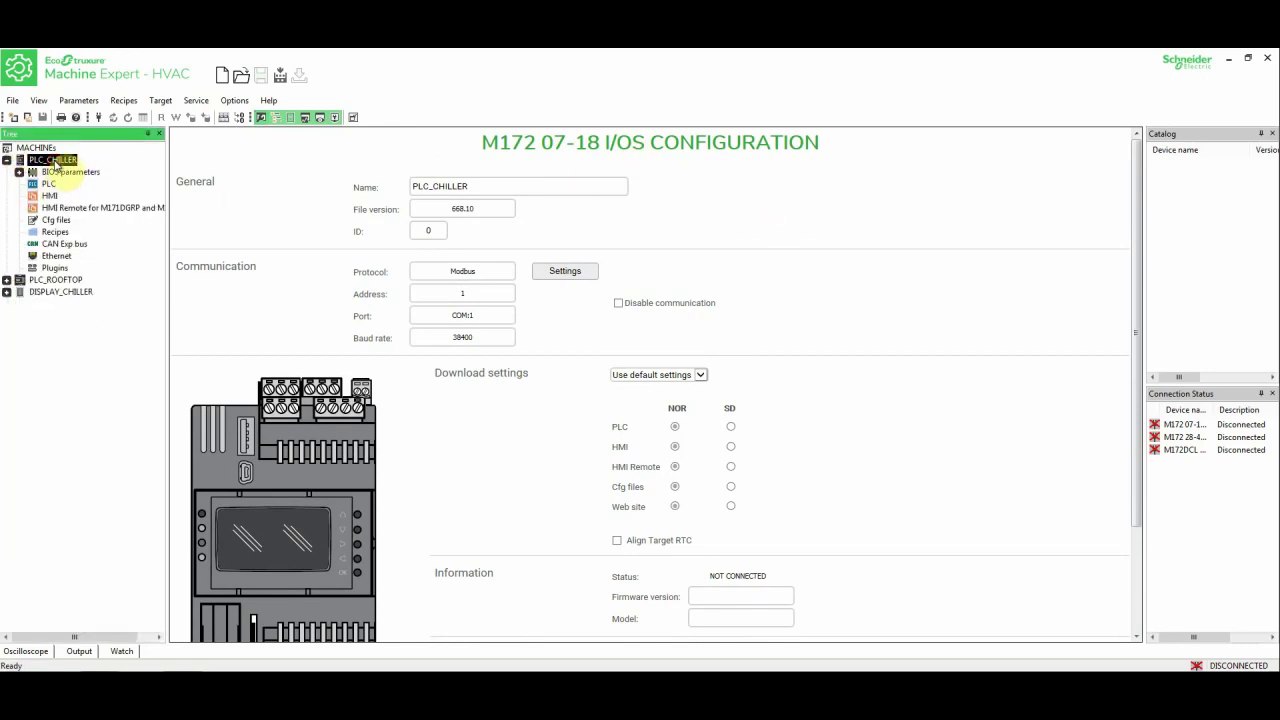
left_click(48, 184)
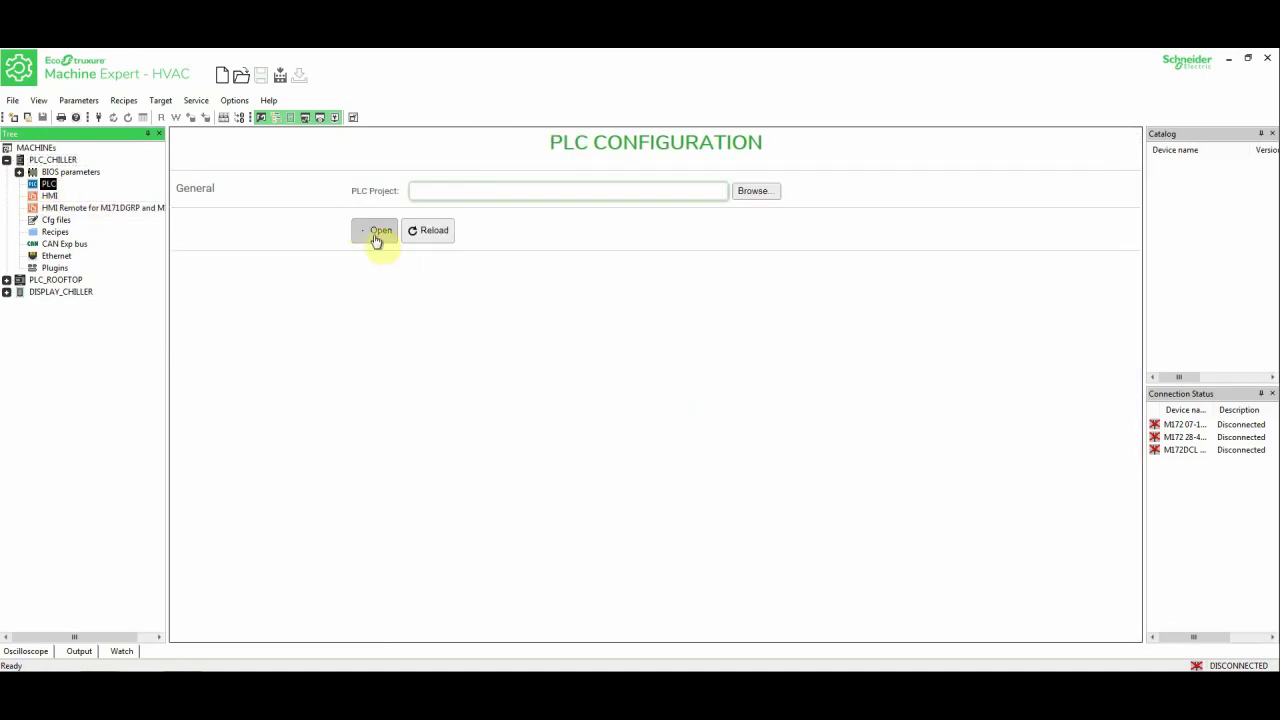
left_click(376, 237)
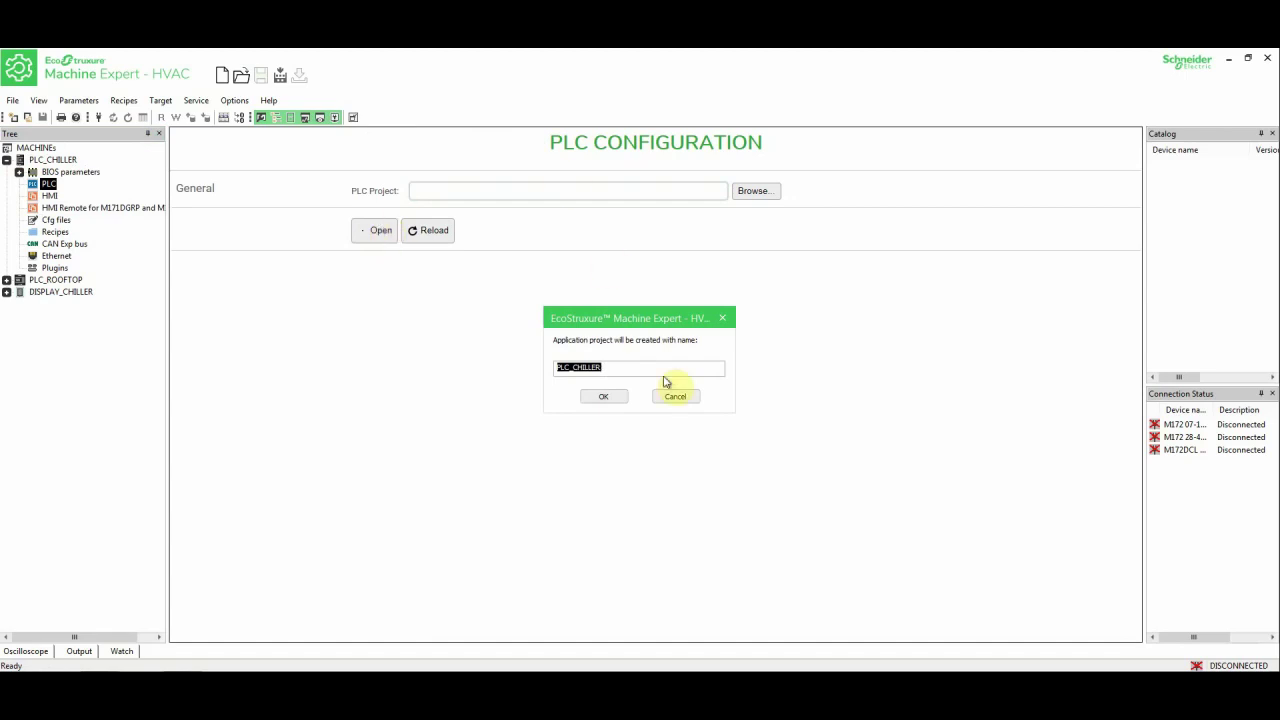
left_click(612, 367)
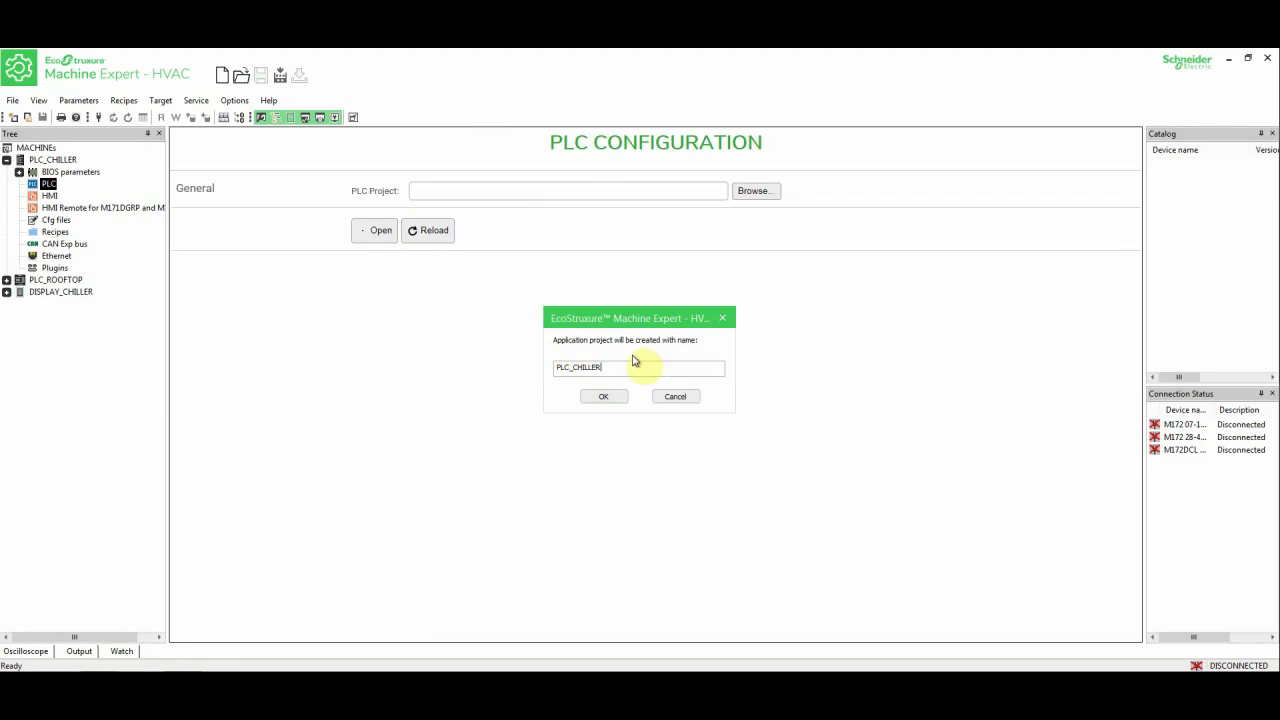
left_click_drag(614, 366, 540, 366)
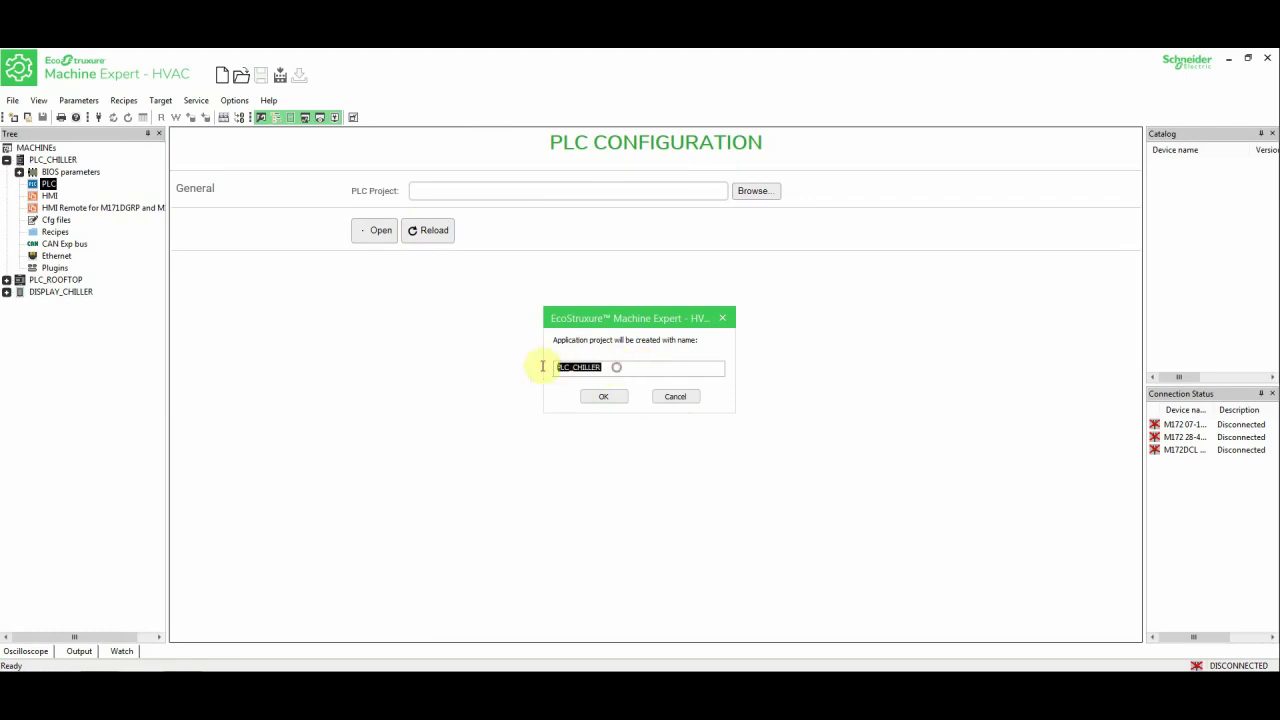
left_click(603, 396)
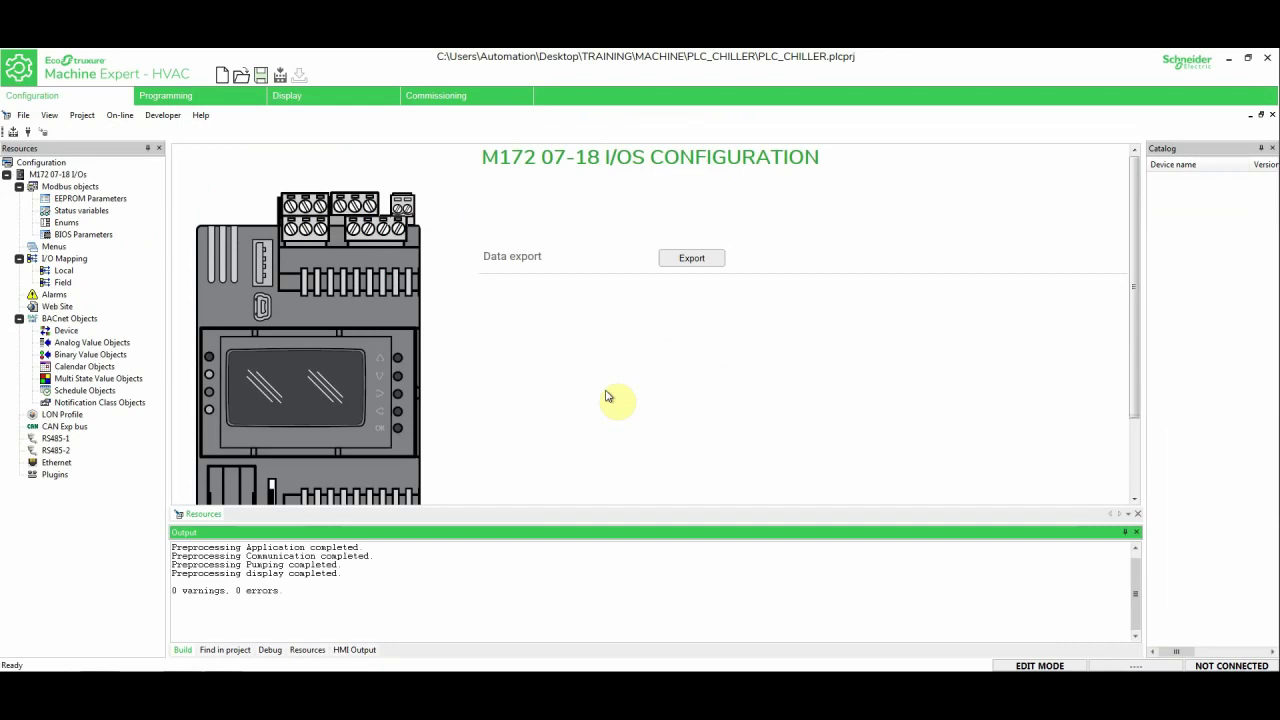
Close the PLC_CHILLER application and the MACHINEs installer, saving both when prompted
left_click(605, 396)
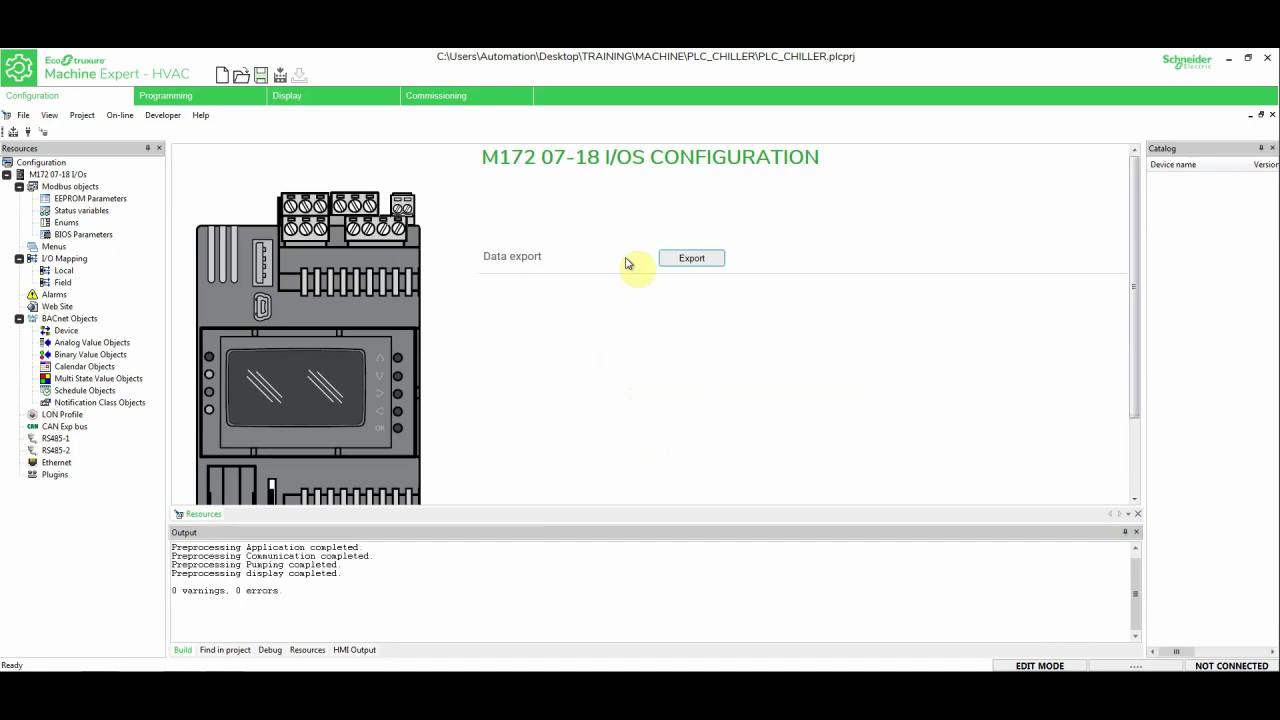
left_click(7, 175)
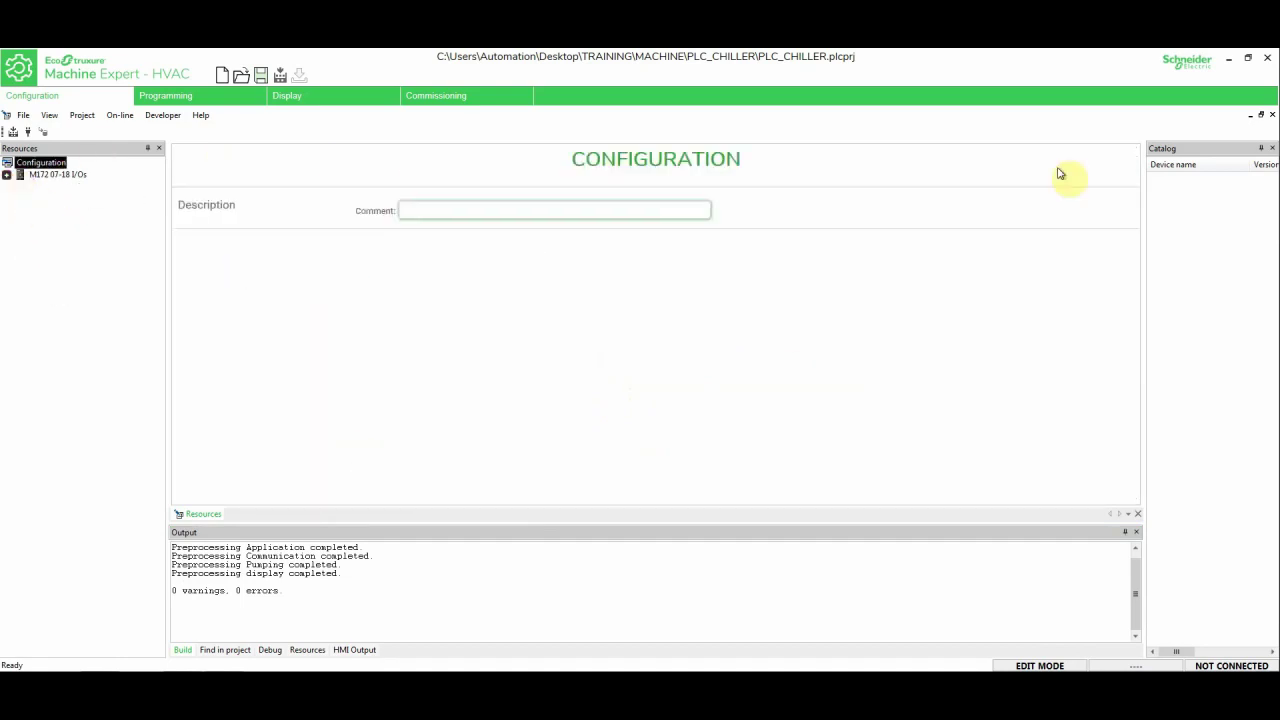
left_click(1267, 58)
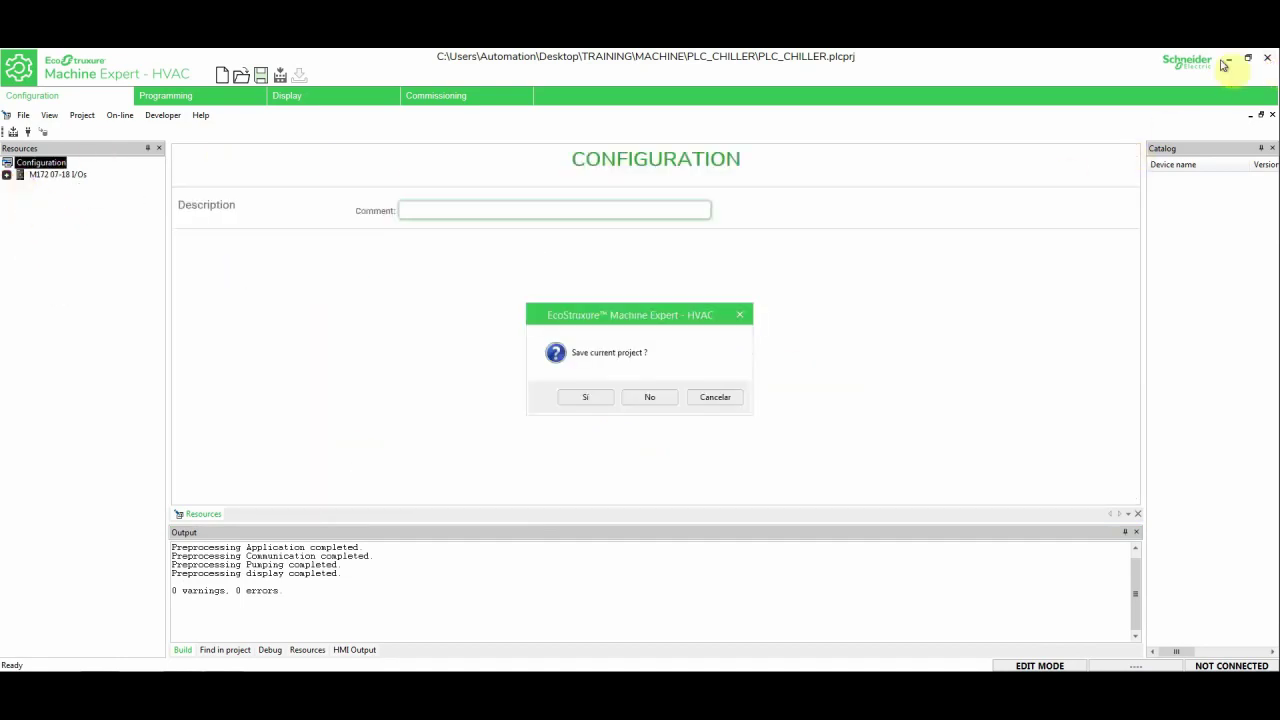
left_click(587, 399)
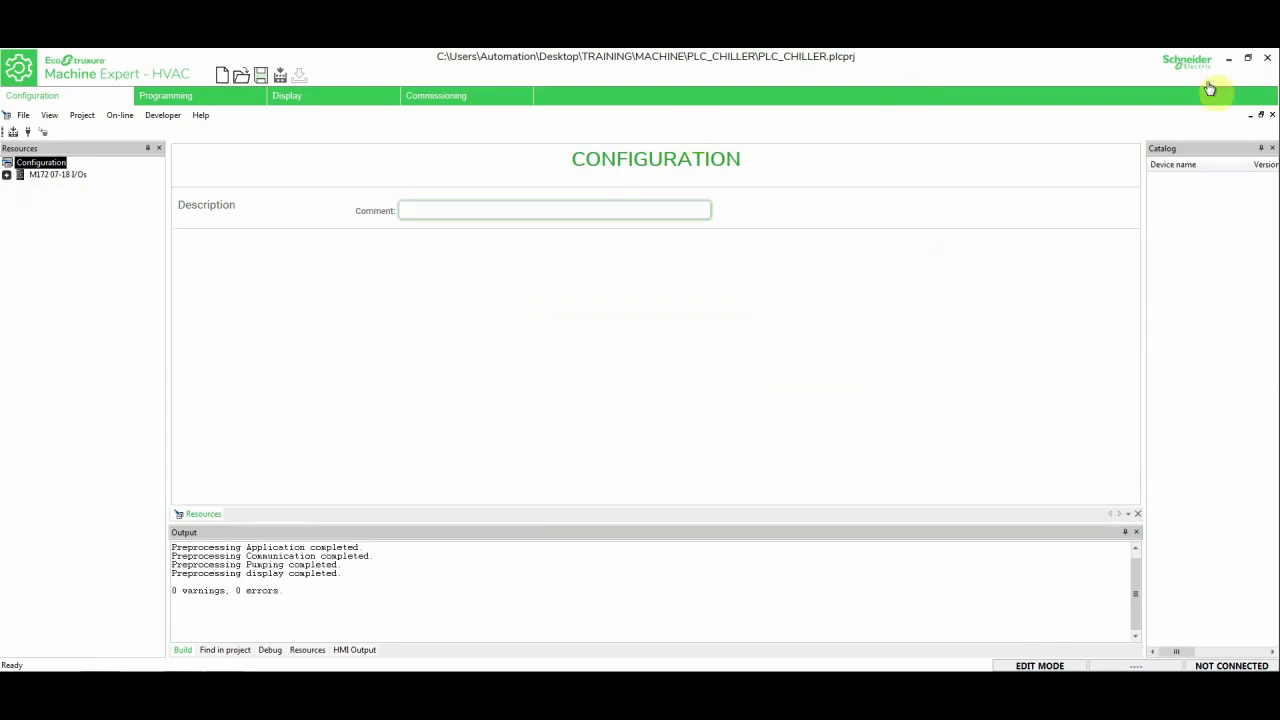
left_click(1267, 59)
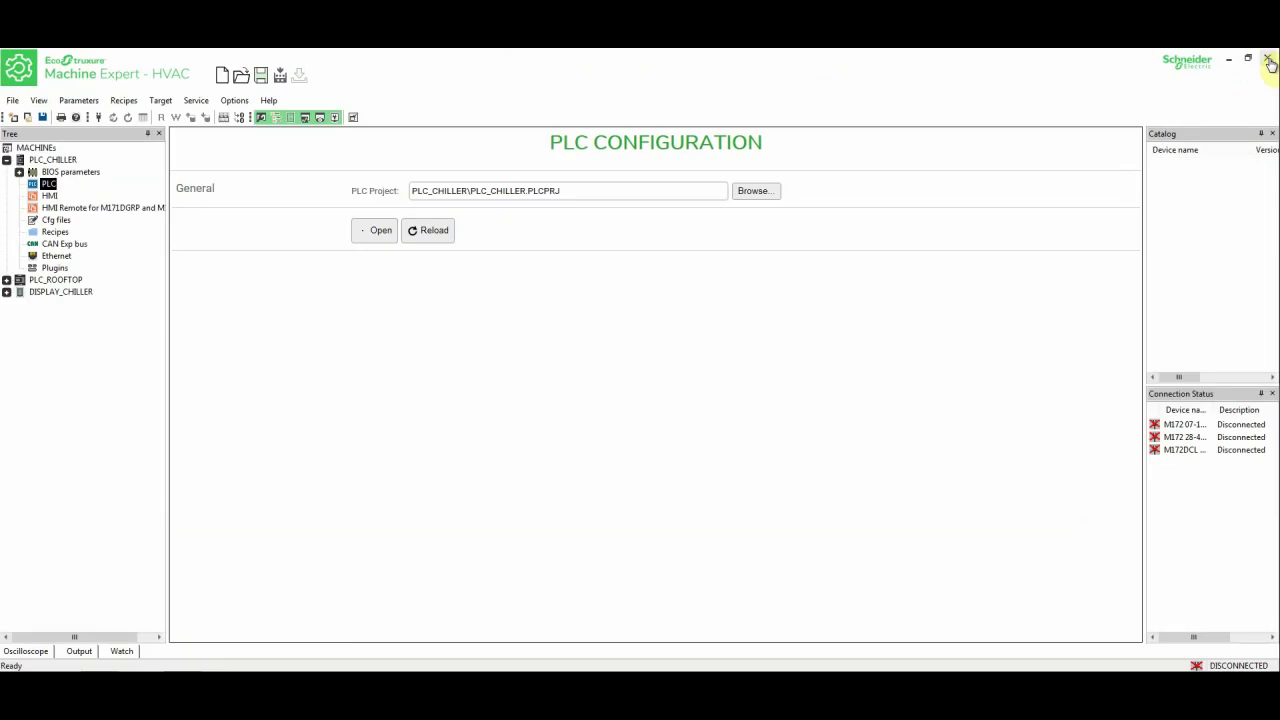
left_click(1268, 60)
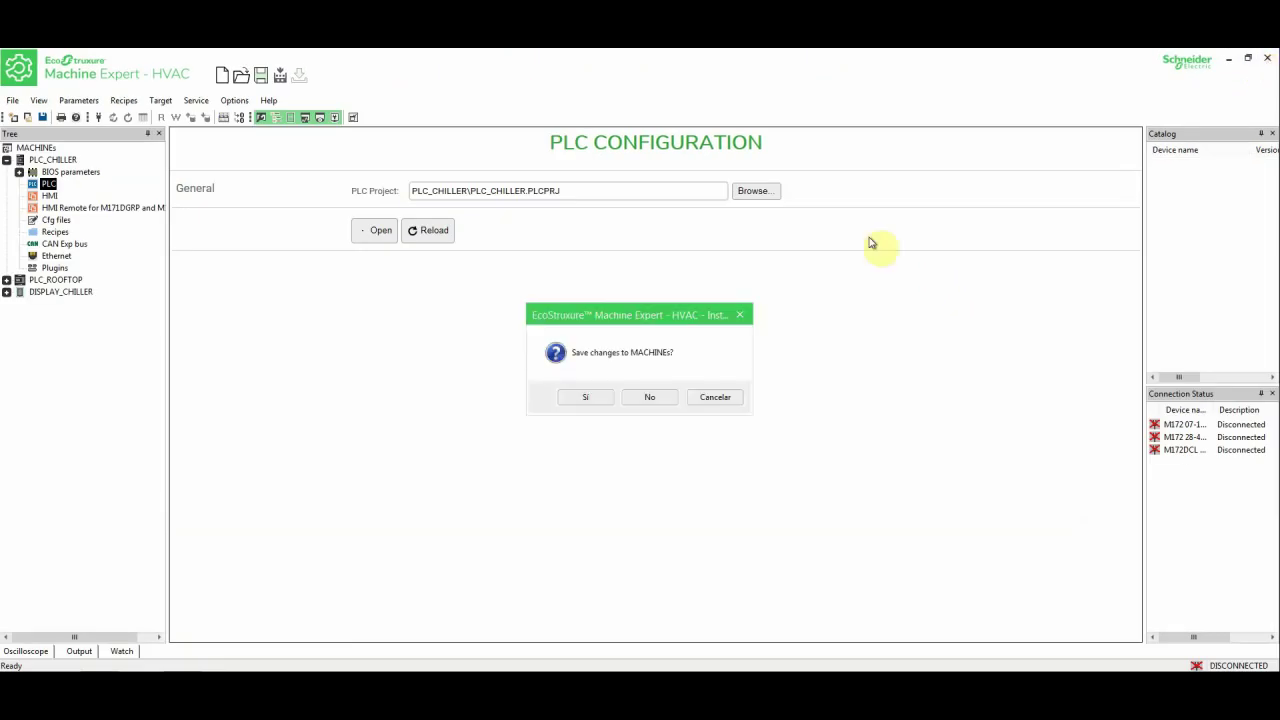
left_click(588, 400)
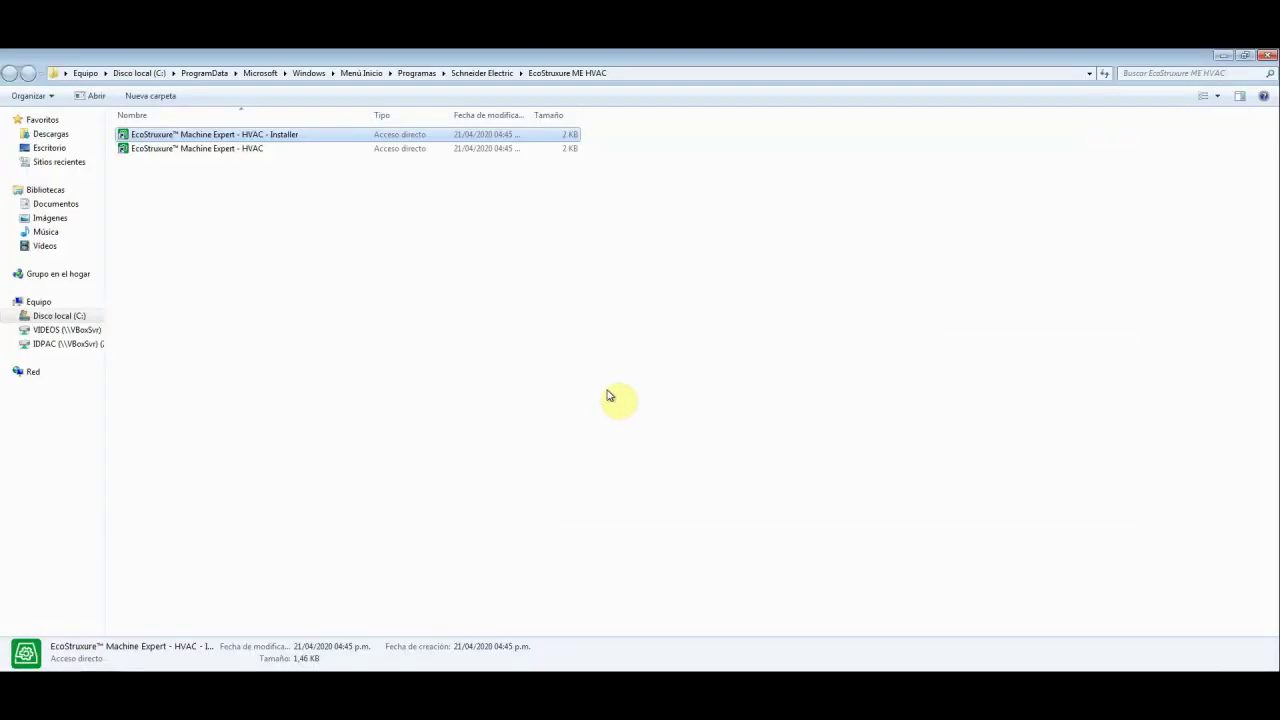
Inspect the files in TRAINING\MACHINE\PLC_CHILLER, then reopen MACHINEs.CFN from the MACHINE folder
left_click(1270, 57)
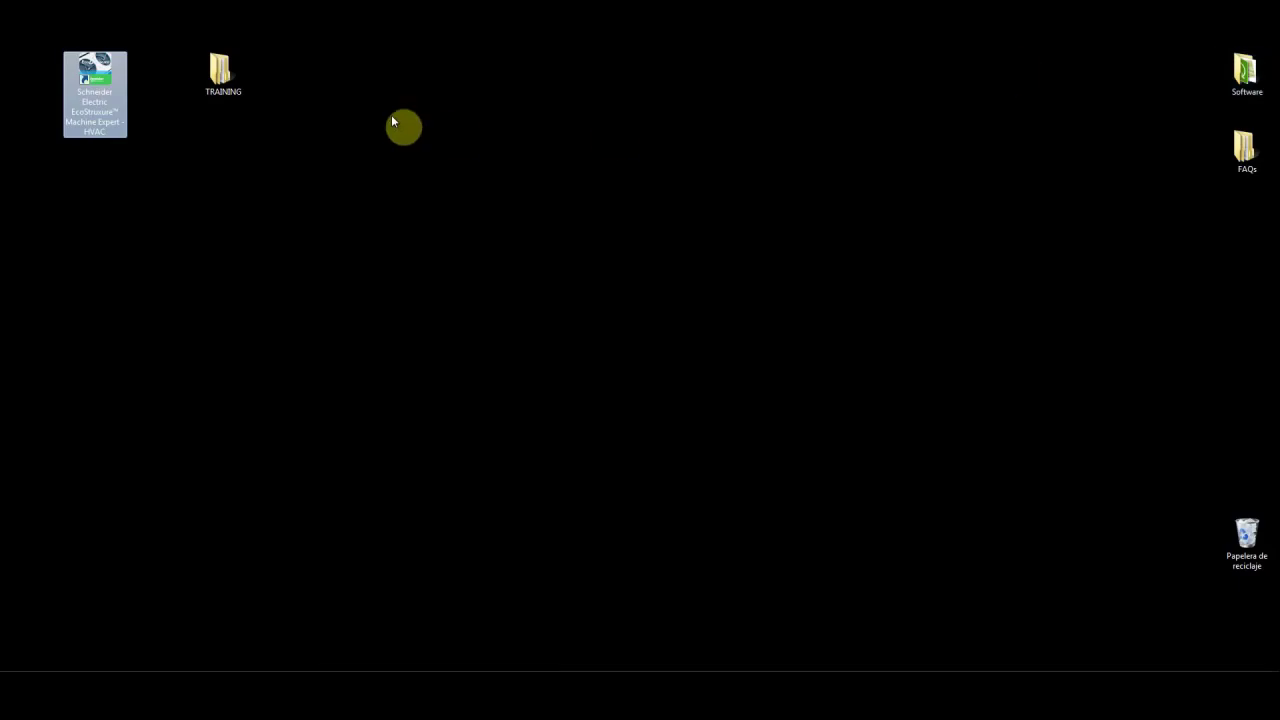
double_click(224, 80)
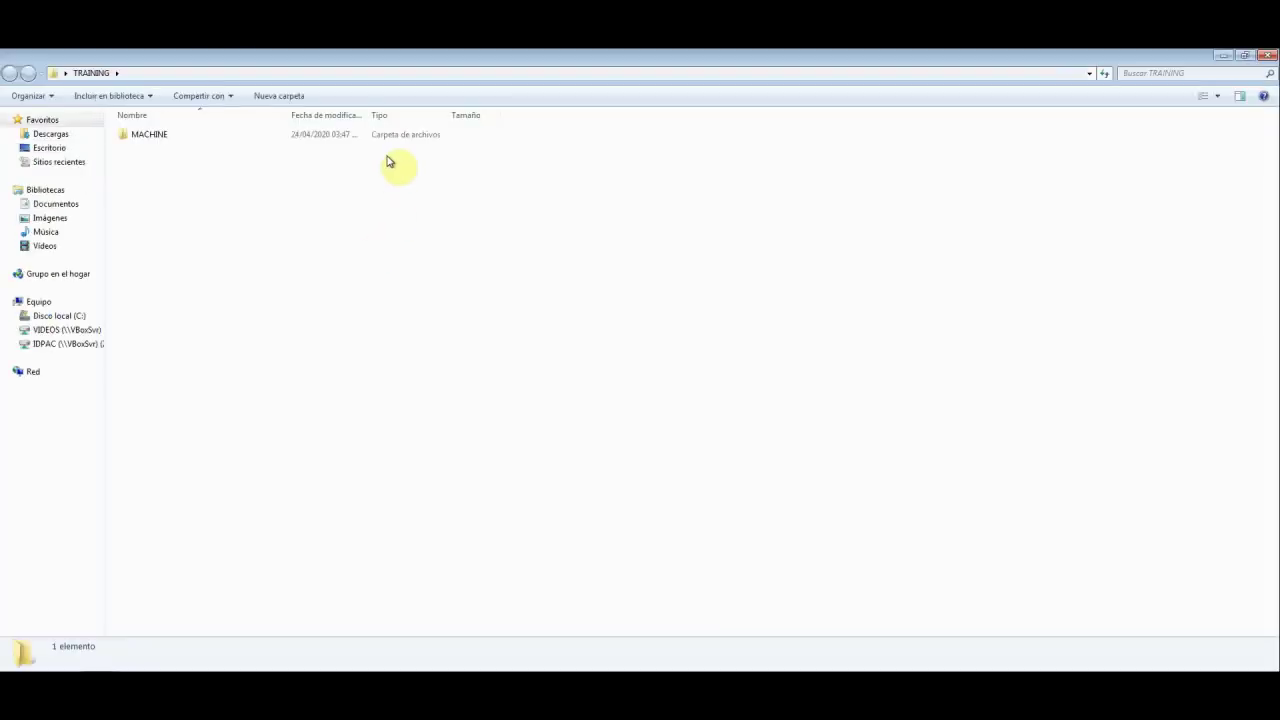
double_click(145, 140)
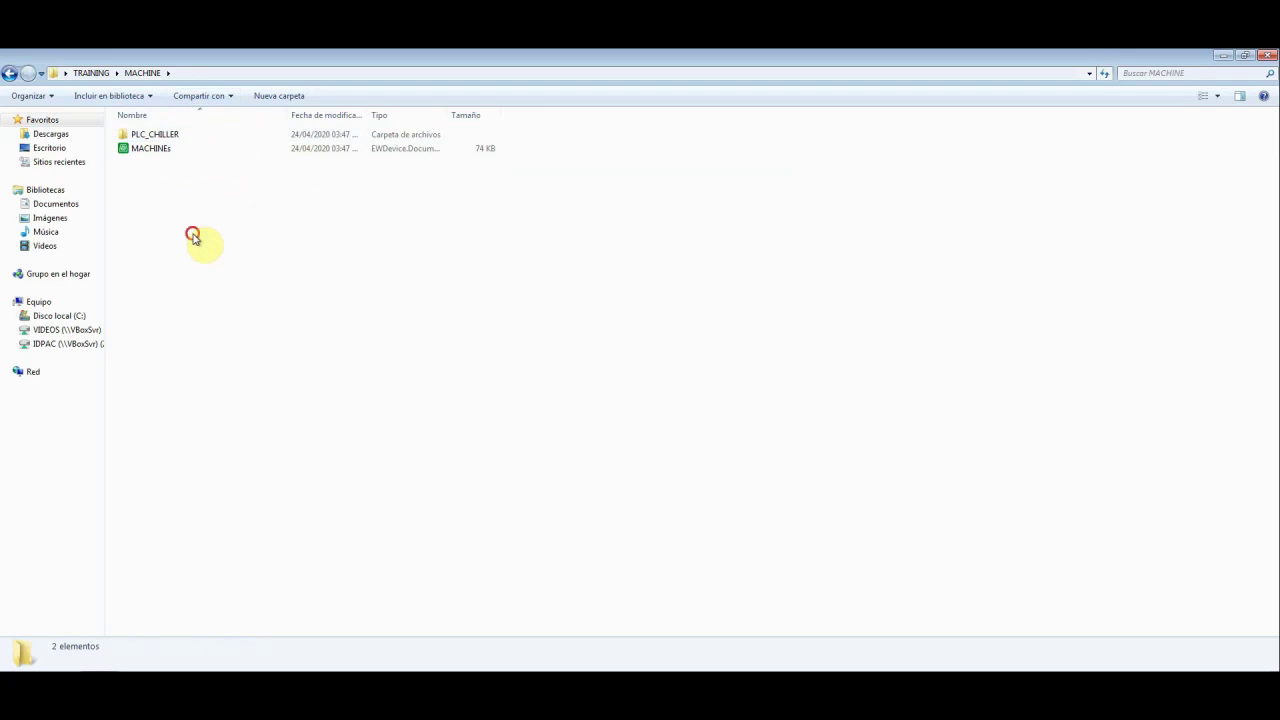
left_click(150, 152)
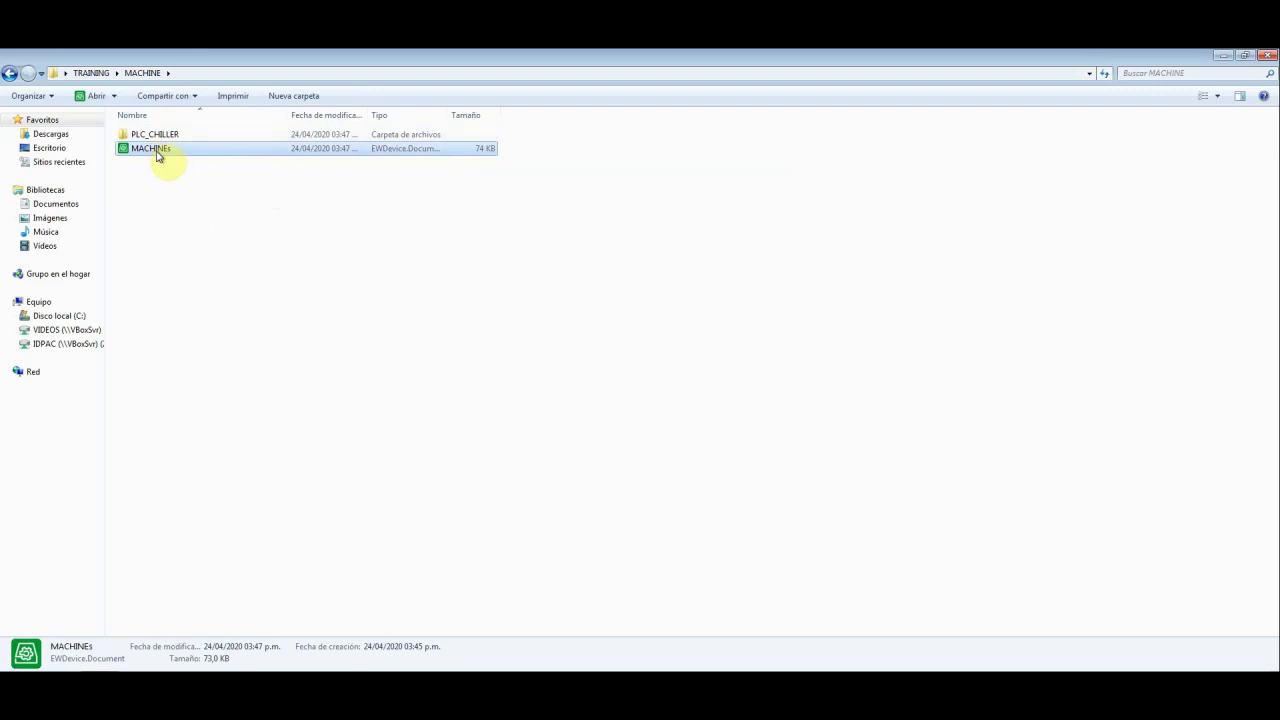
left_click(168, 136)
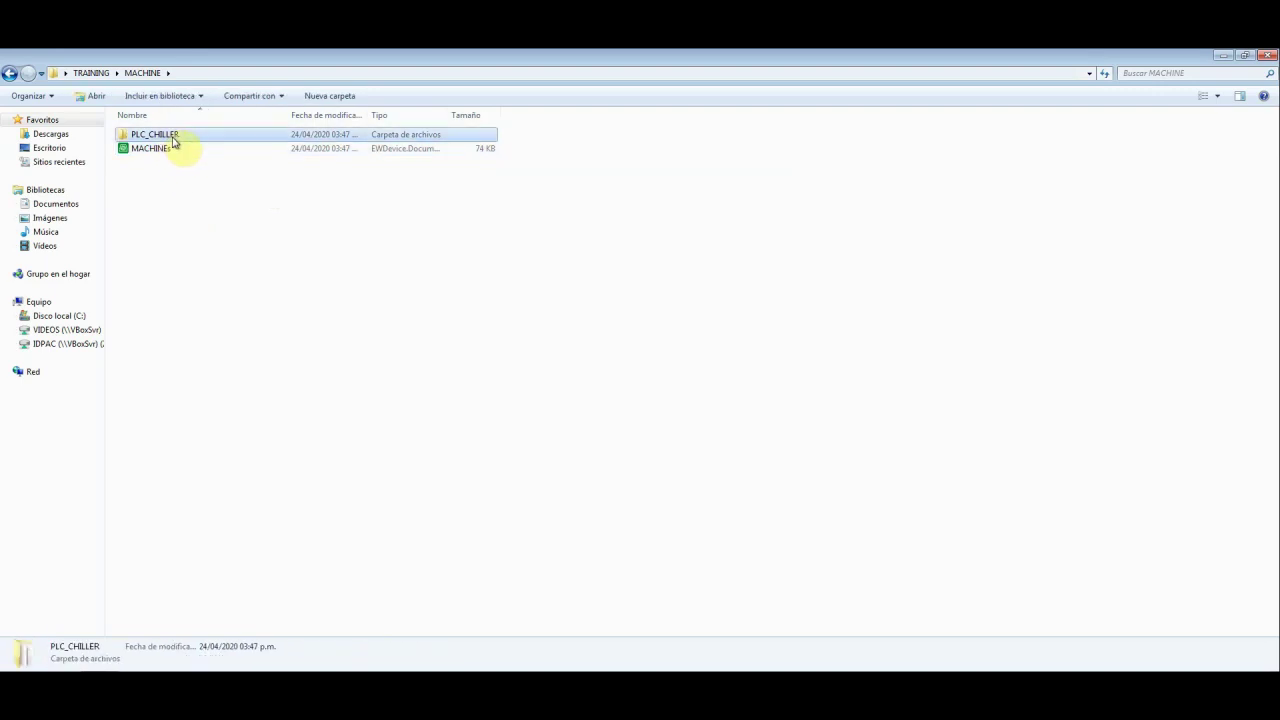
double_click(166, 135)
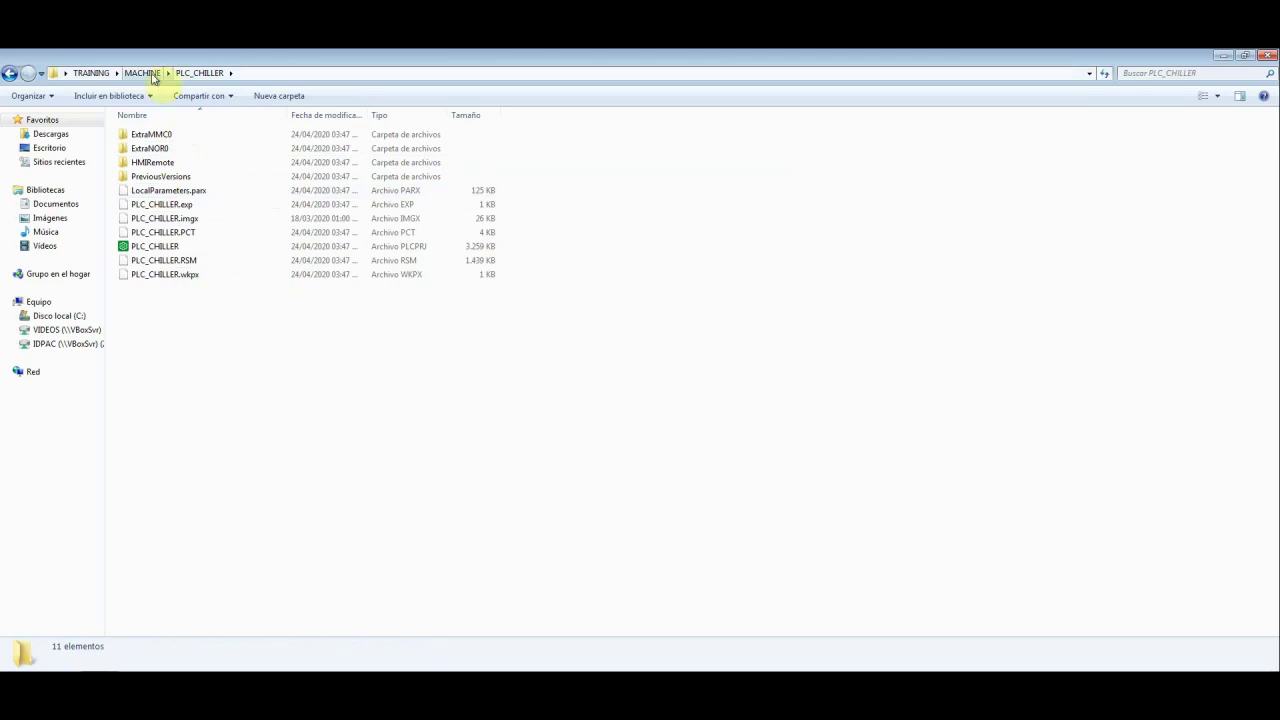
left_click(143, 73)
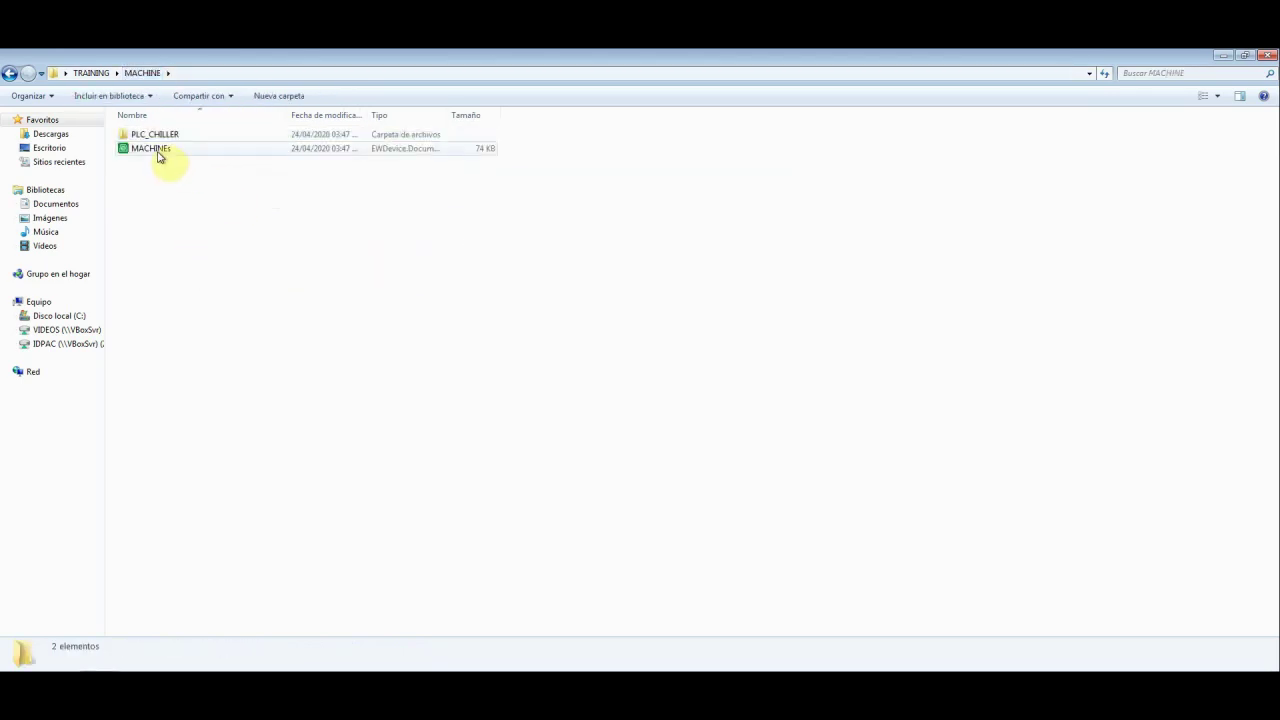
double_click(155, 150)
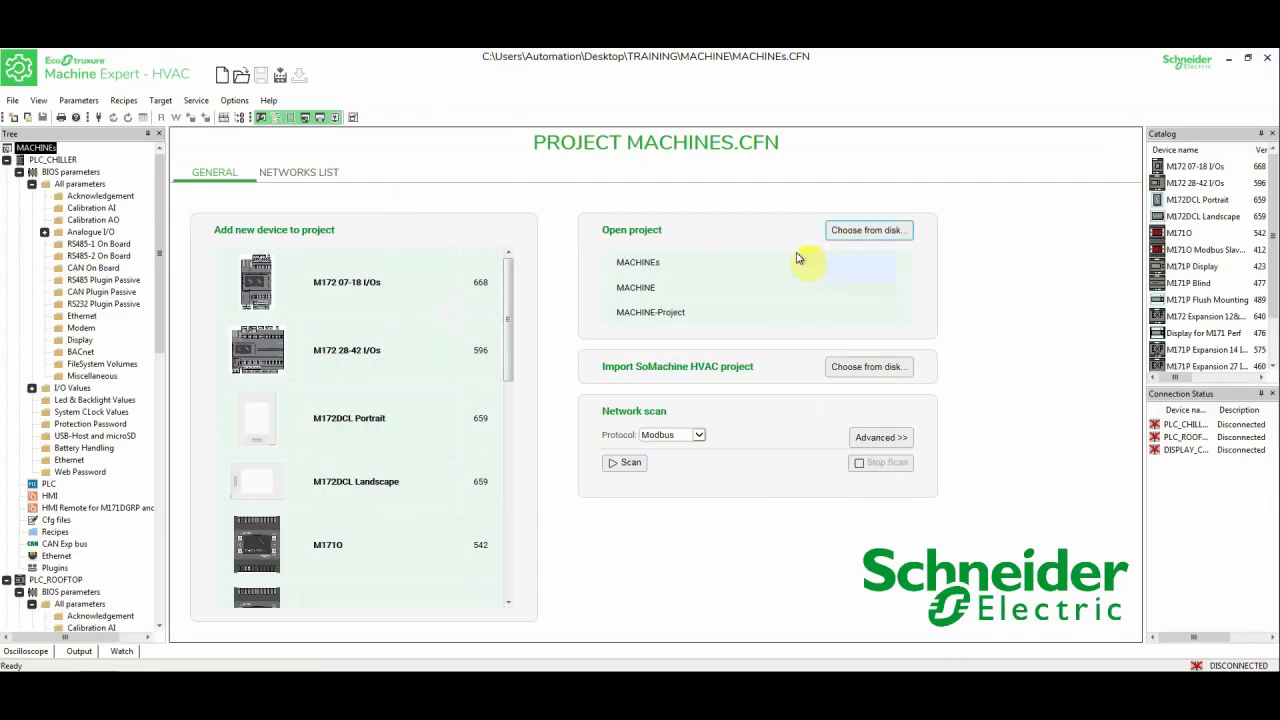
Review PLC_ROOFTOP's configuration and PLC application settings, then exit Machine Expert
left_click(7, 160)
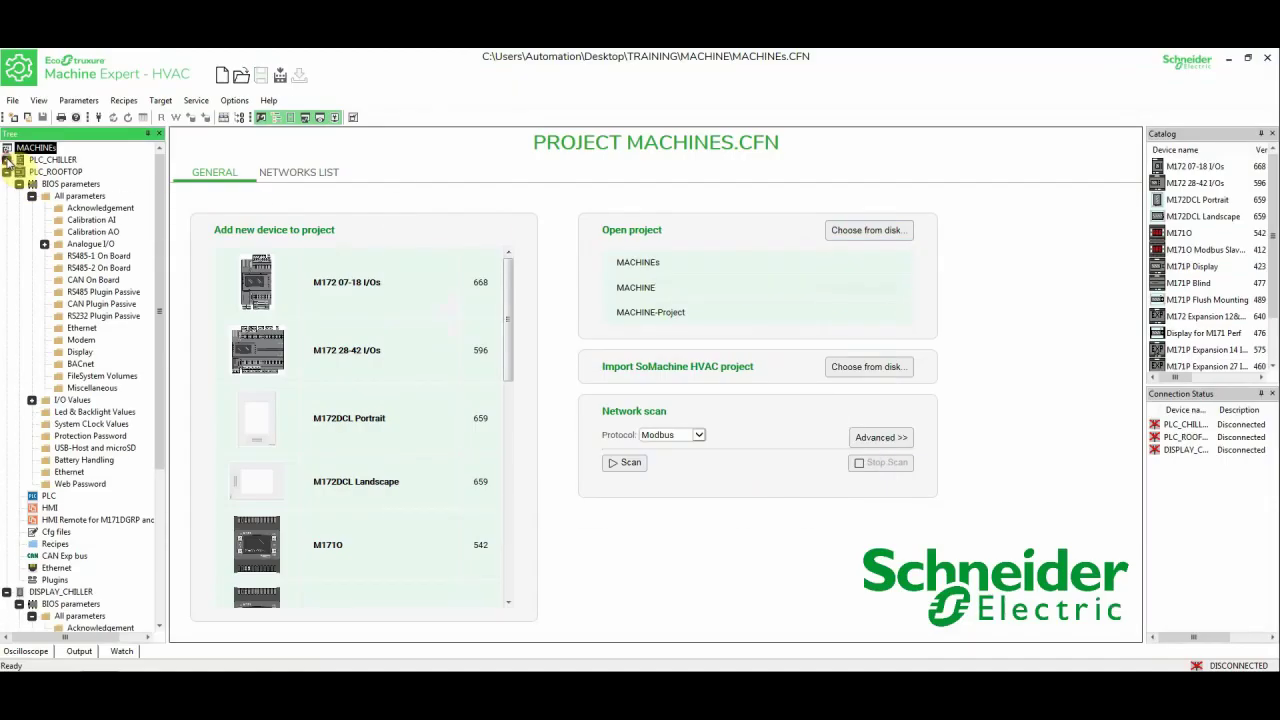
left_click(7, 172)
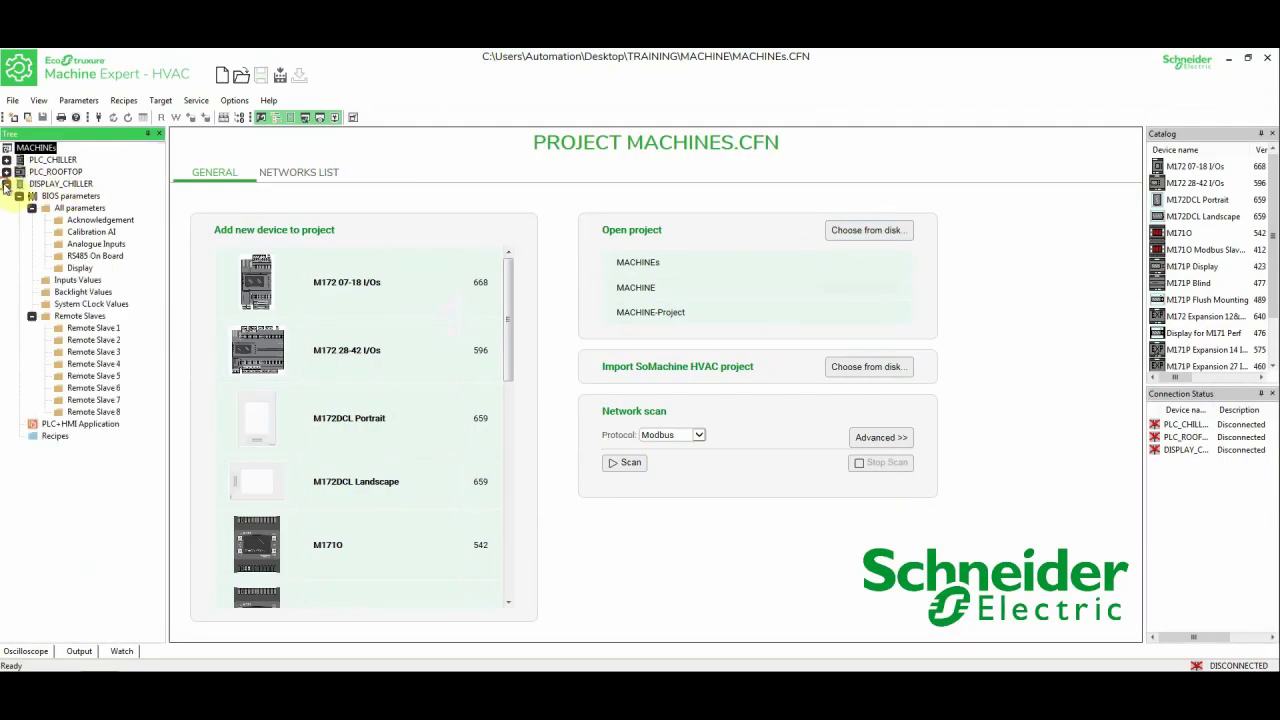
left_click(7, 184)
left_click(7, 172)
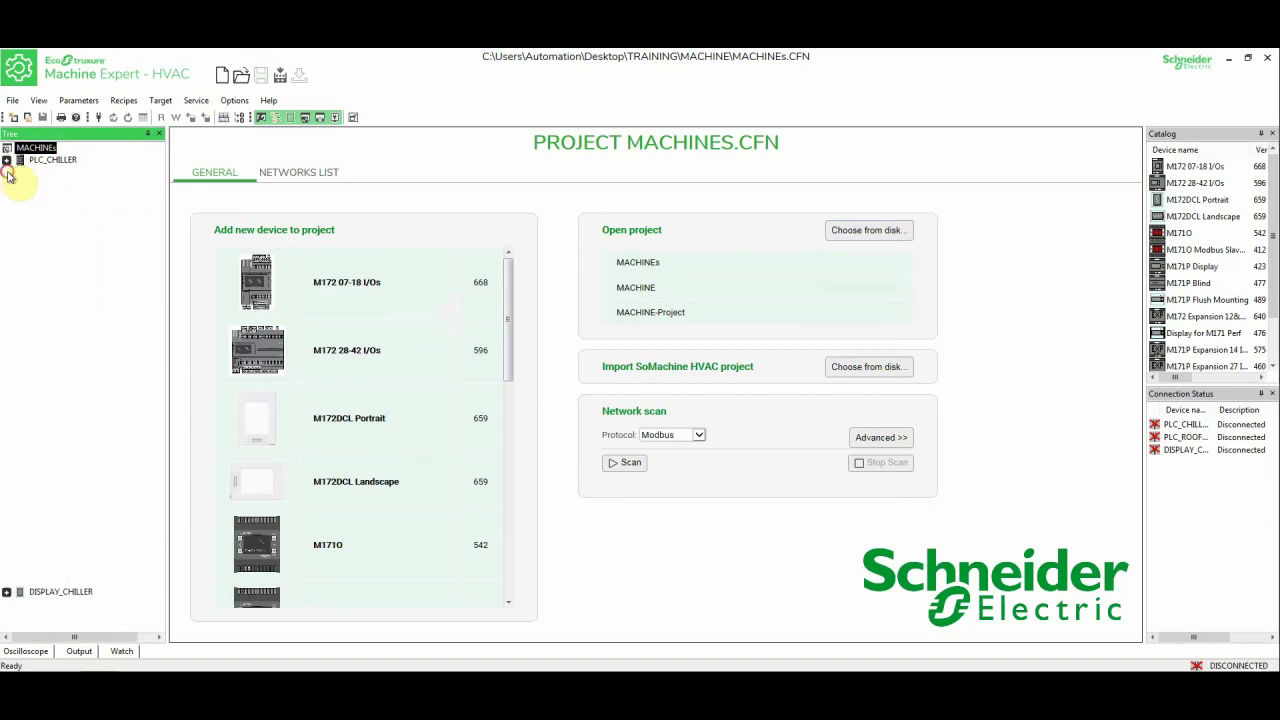
left_click(56, 172)
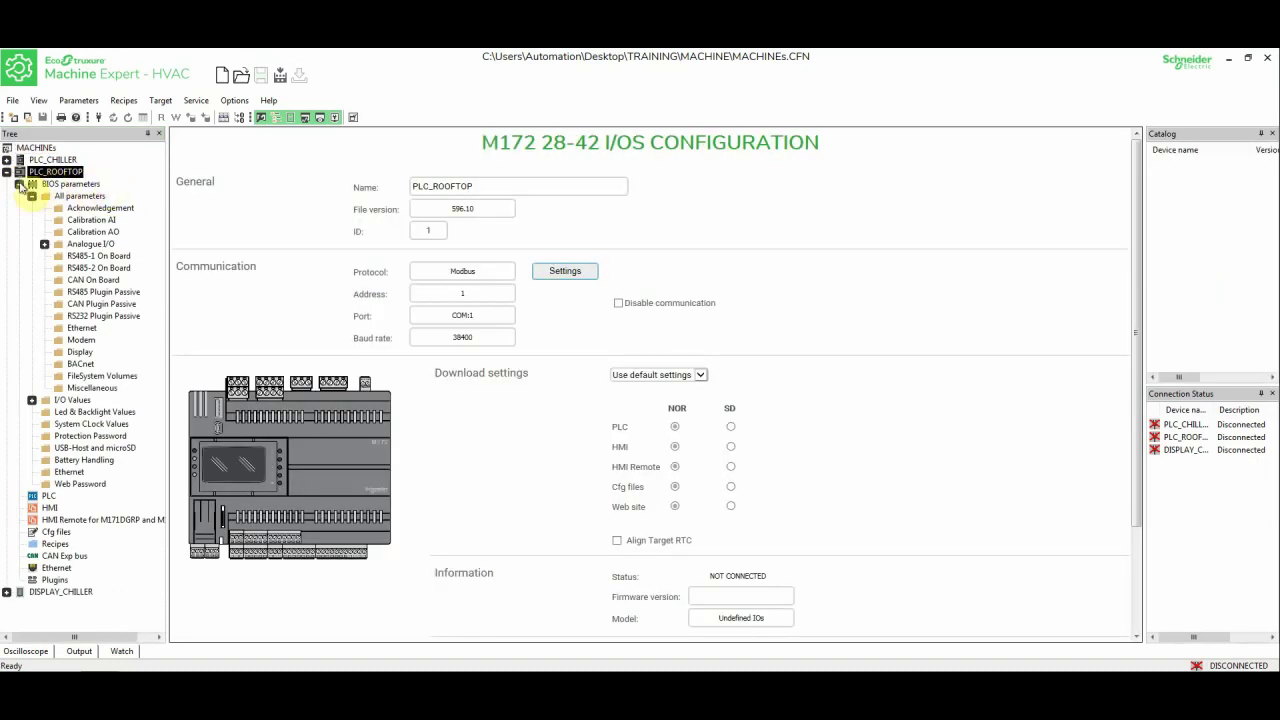
left_click(19, 184)
left_click(47, 196)
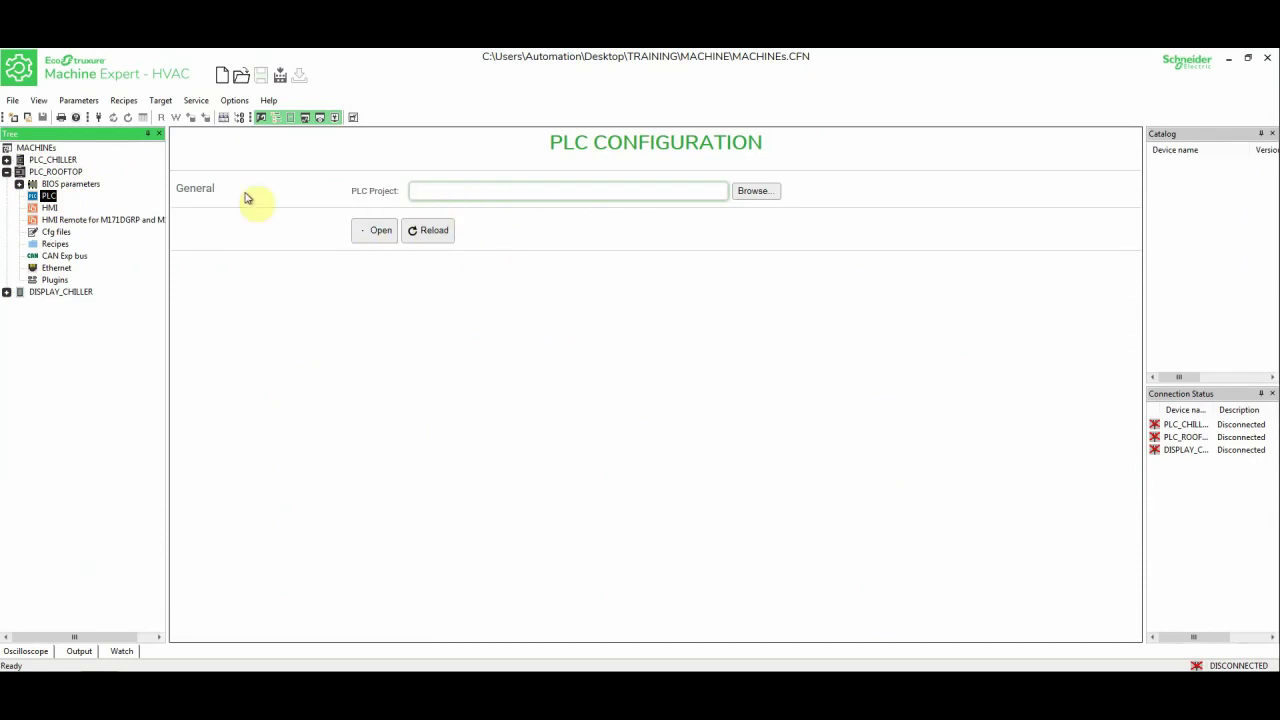
left_click(7, 172)
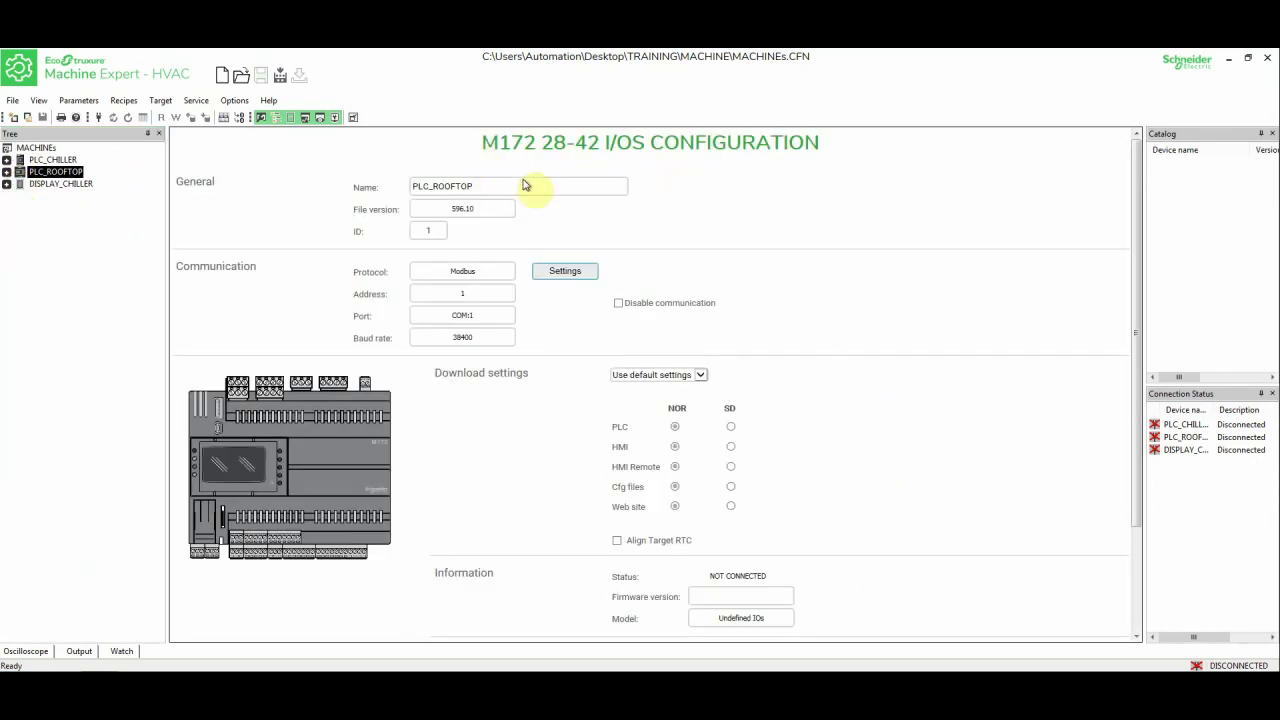
left_click(1270, 63)
left_click(431, 266)
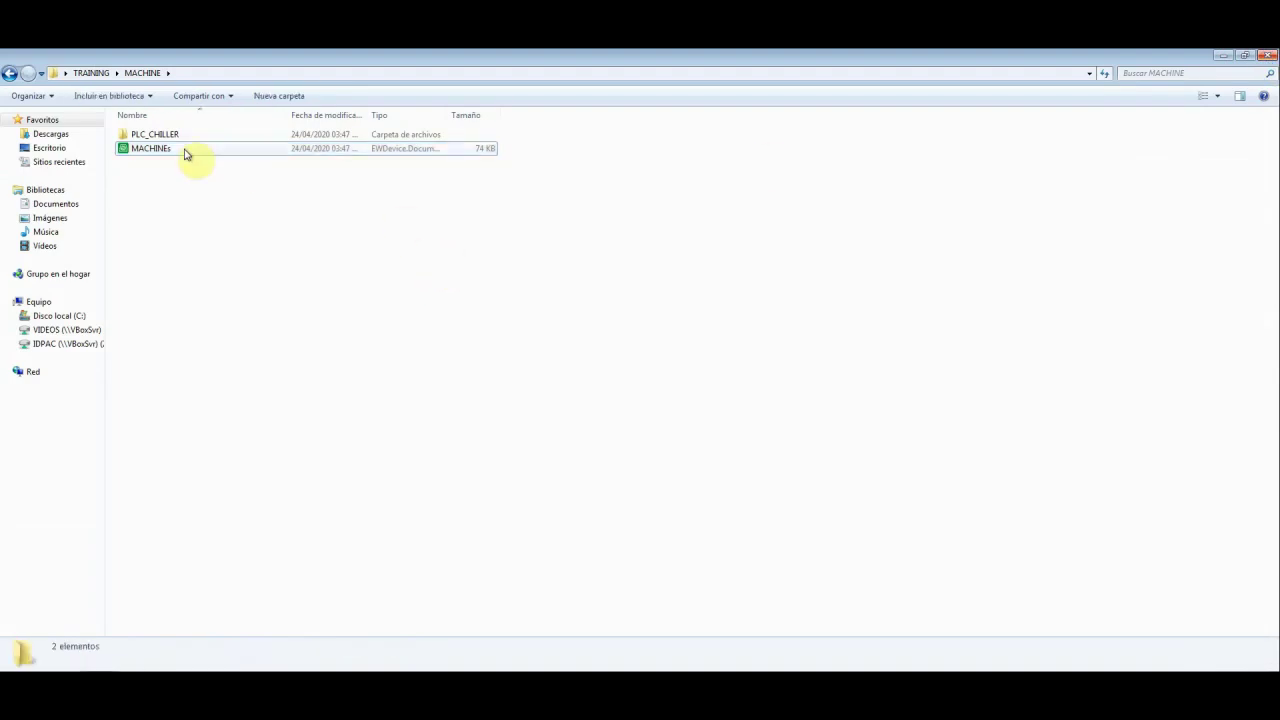
Close the MACHINE folder and start the standard Machine Expert - HVAC from the Schneider Electric shortcuts folder
left_click(1265, 56)
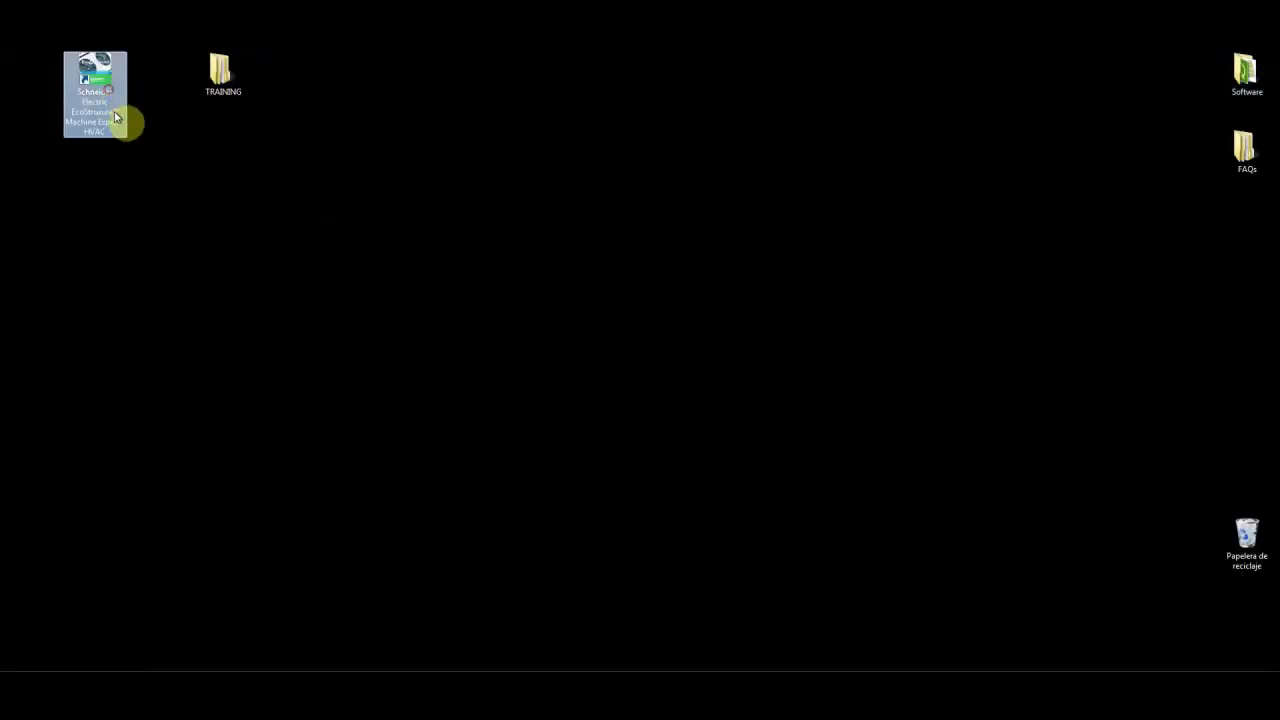
double_click(111, 71)
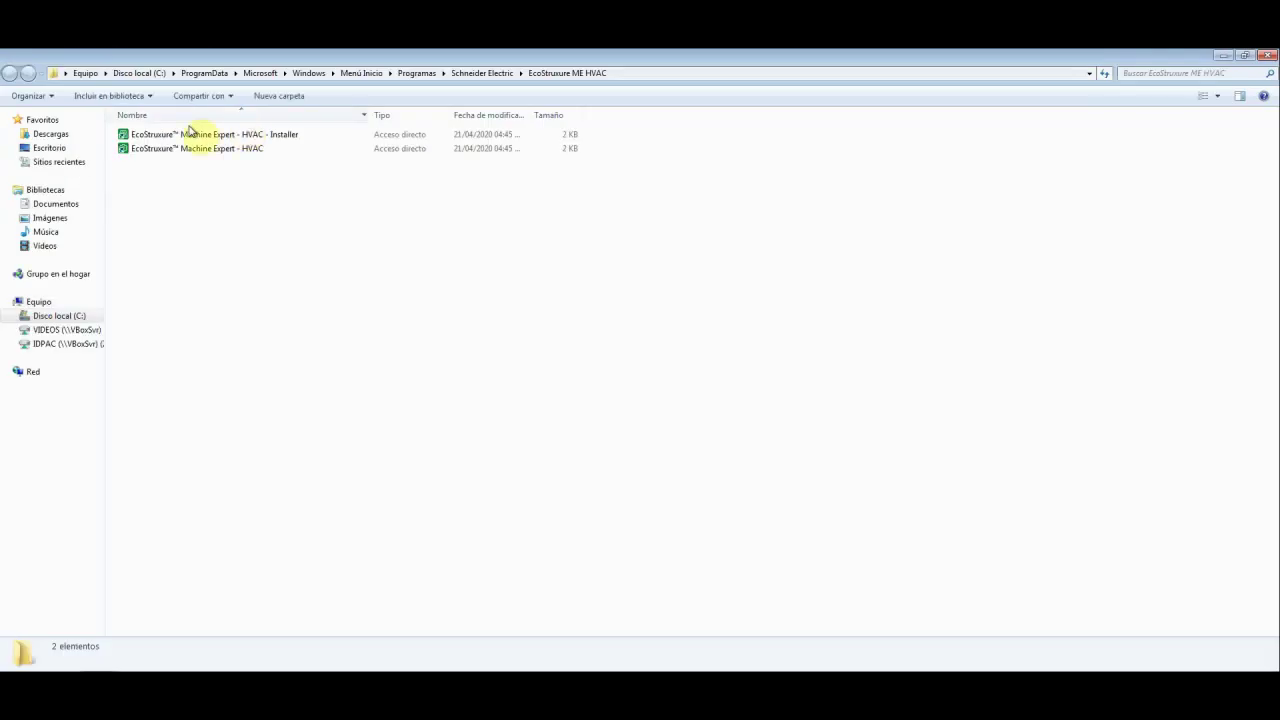
left_click(232, 149)
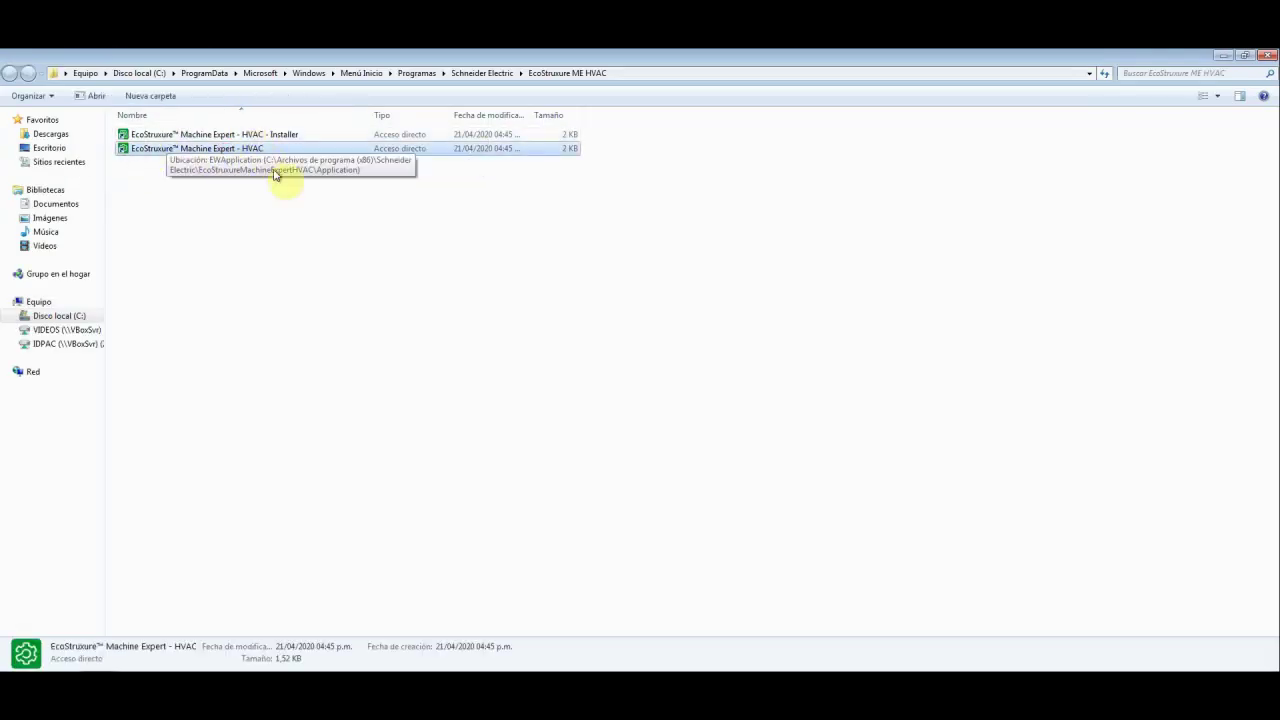
left_click(327, 237)
double_click(257, 150)
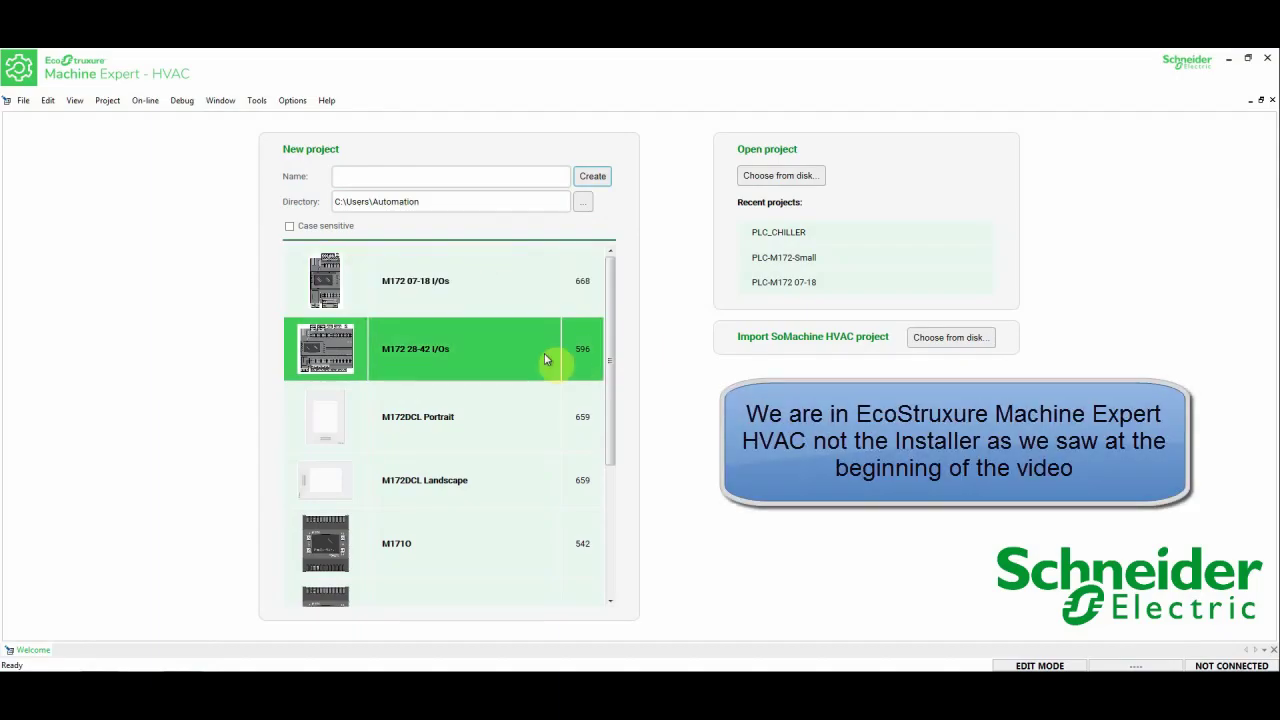
Create an M172 28-42 I/Os project named PLC_ROOFTOP in the Escritorio > TRAINING > MACHINE directory
left_click(585, 349)
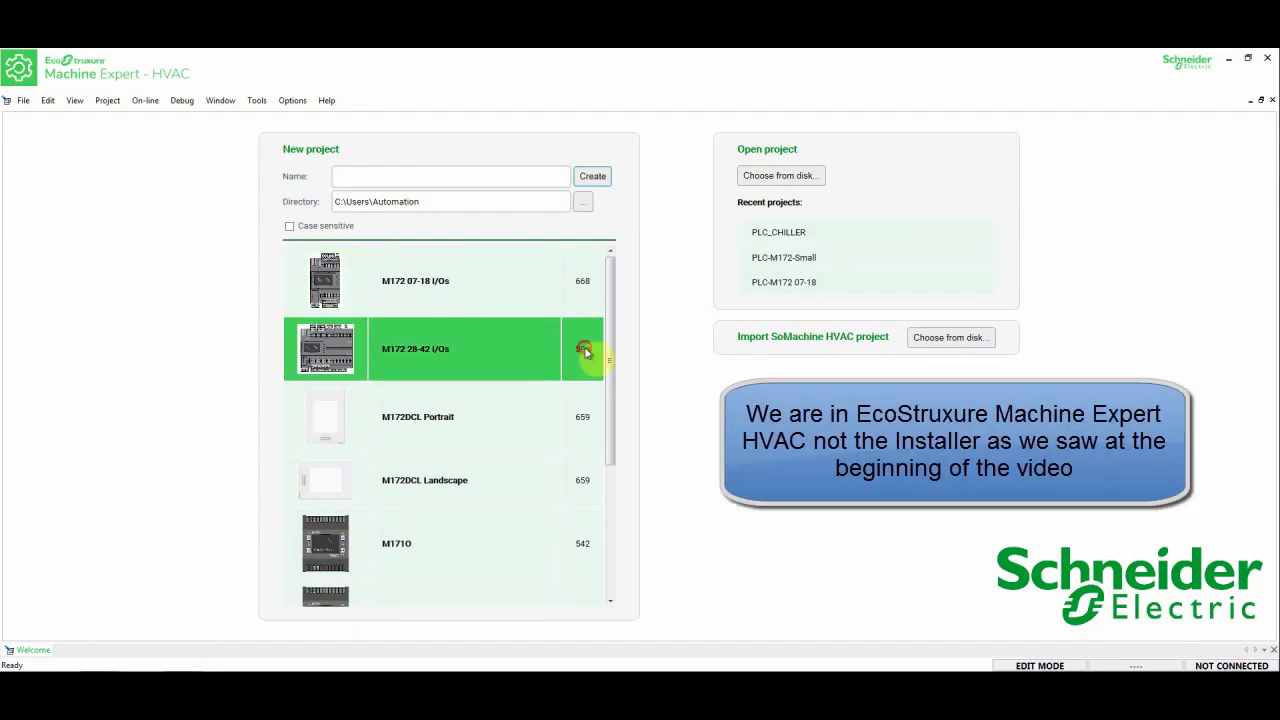
left_click(403, 170)
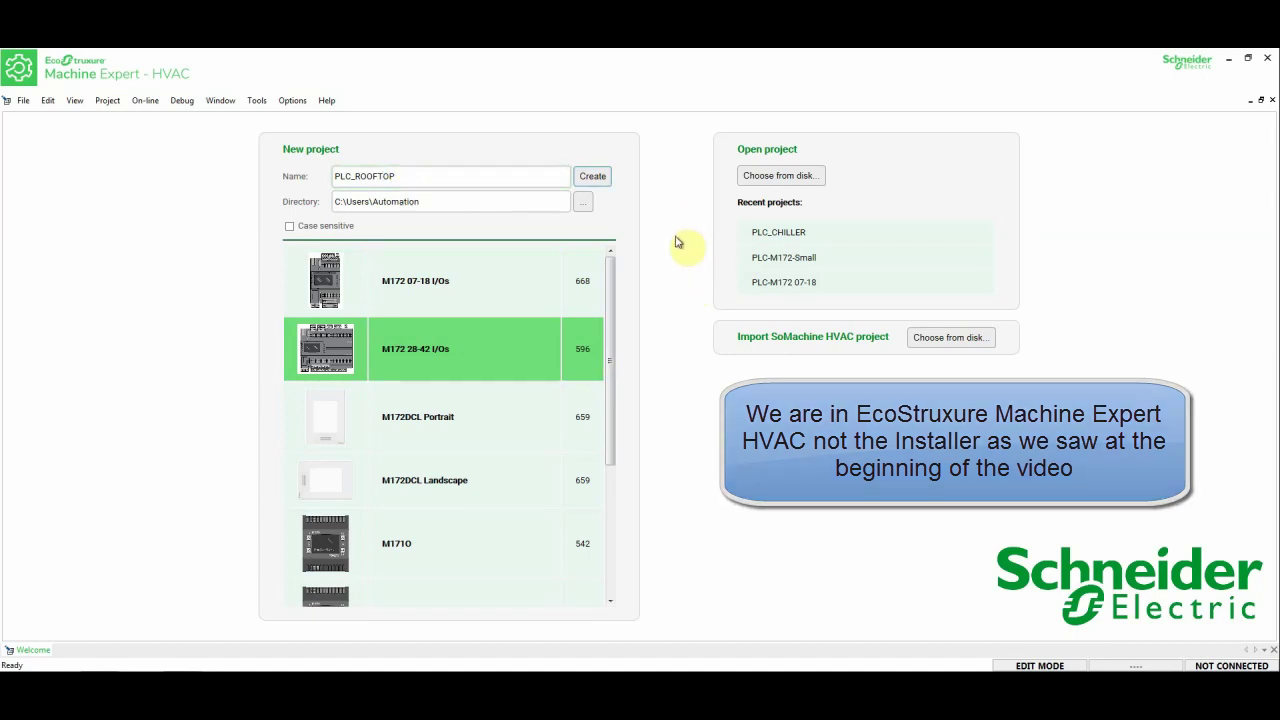
left_click(583, 201)
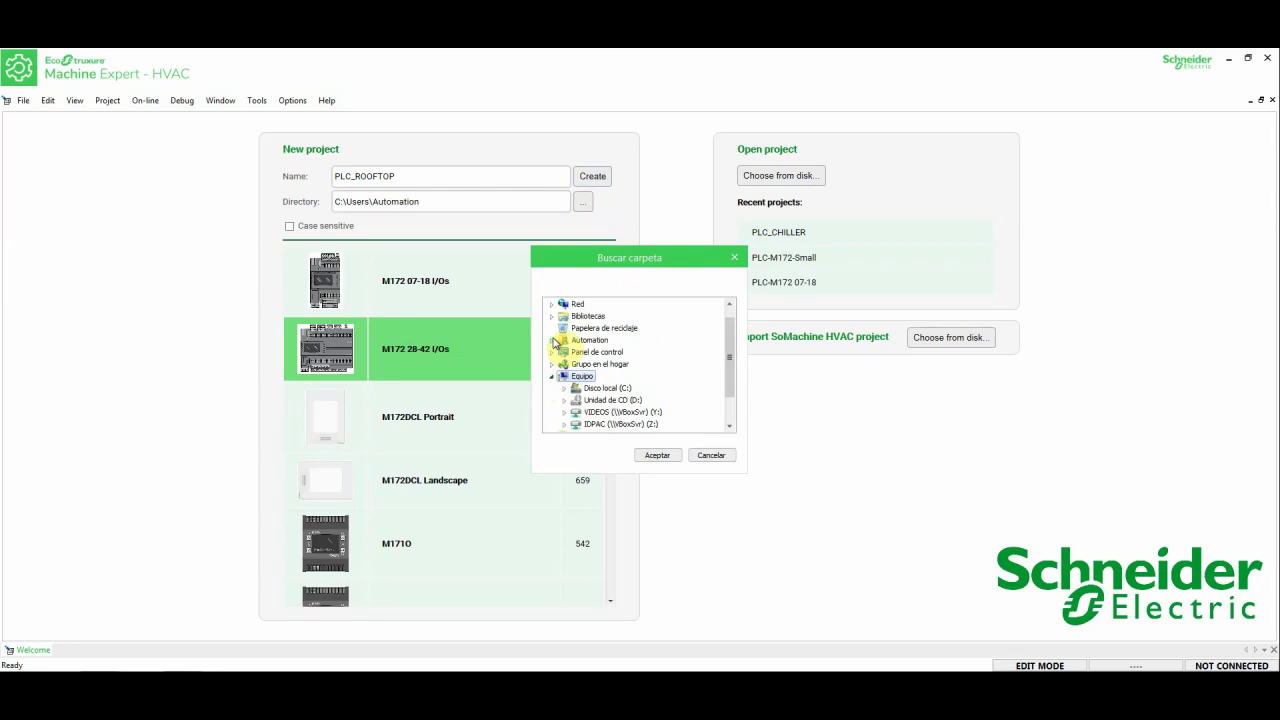
scroll(560, 340, "up", 1)
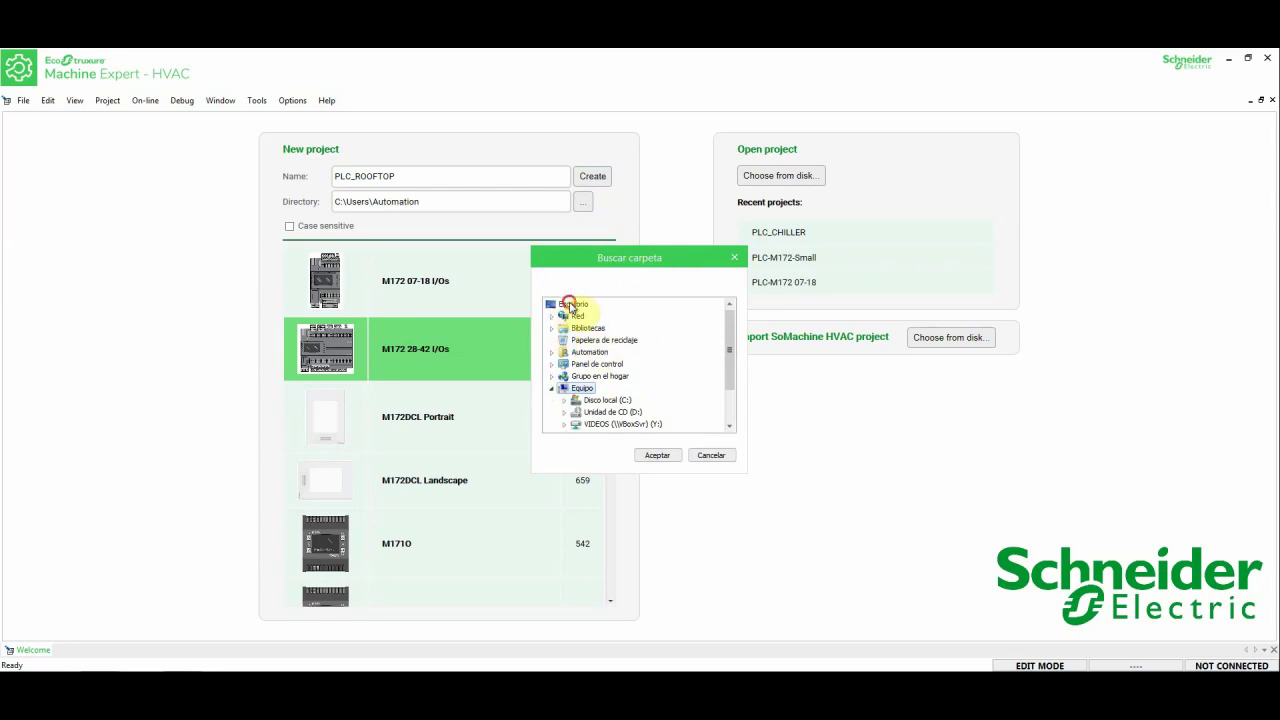
left_click(568, 304)
scroll(612, 356, "down", 2)
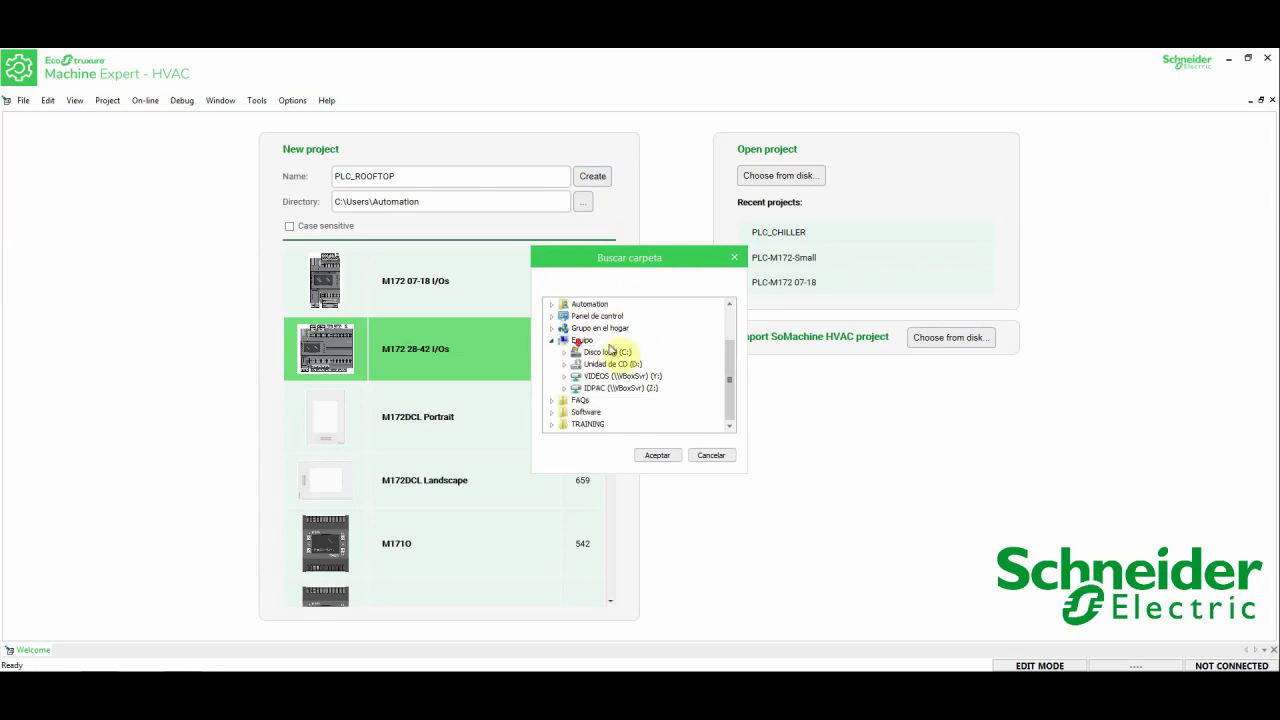
left_click(552, 425)
left_click(564, 424)
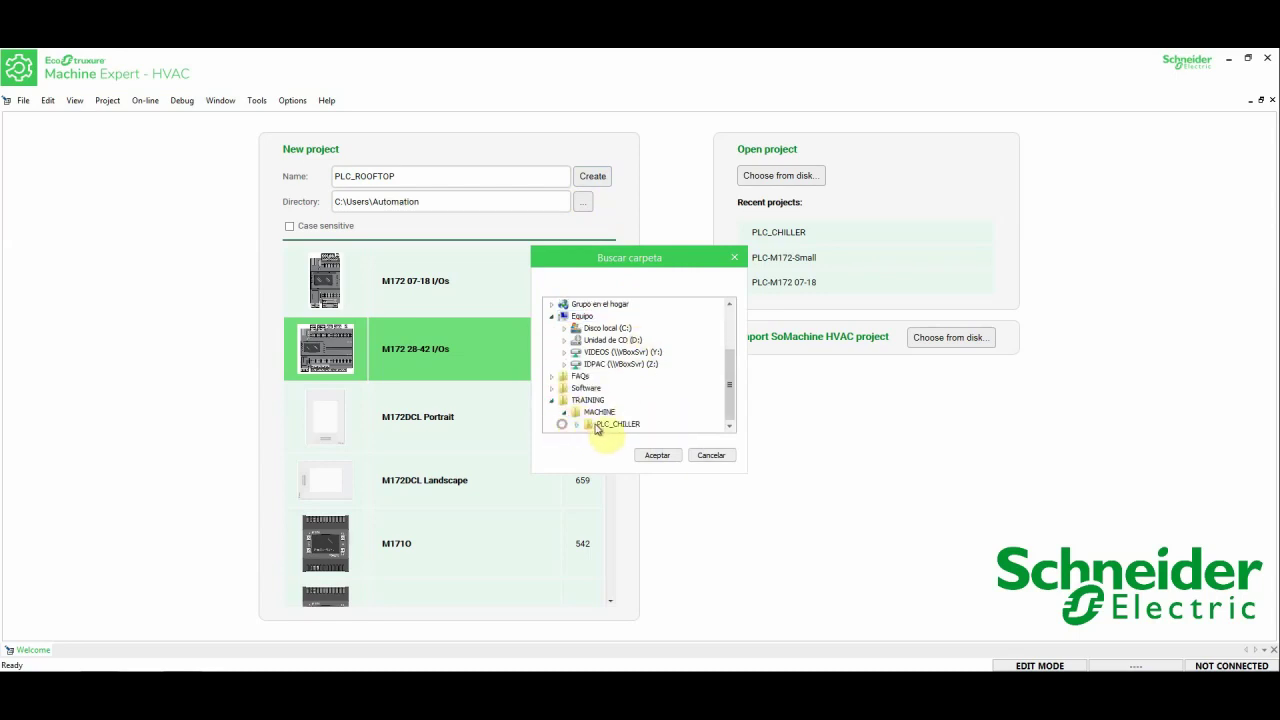
left_click(599, 412)
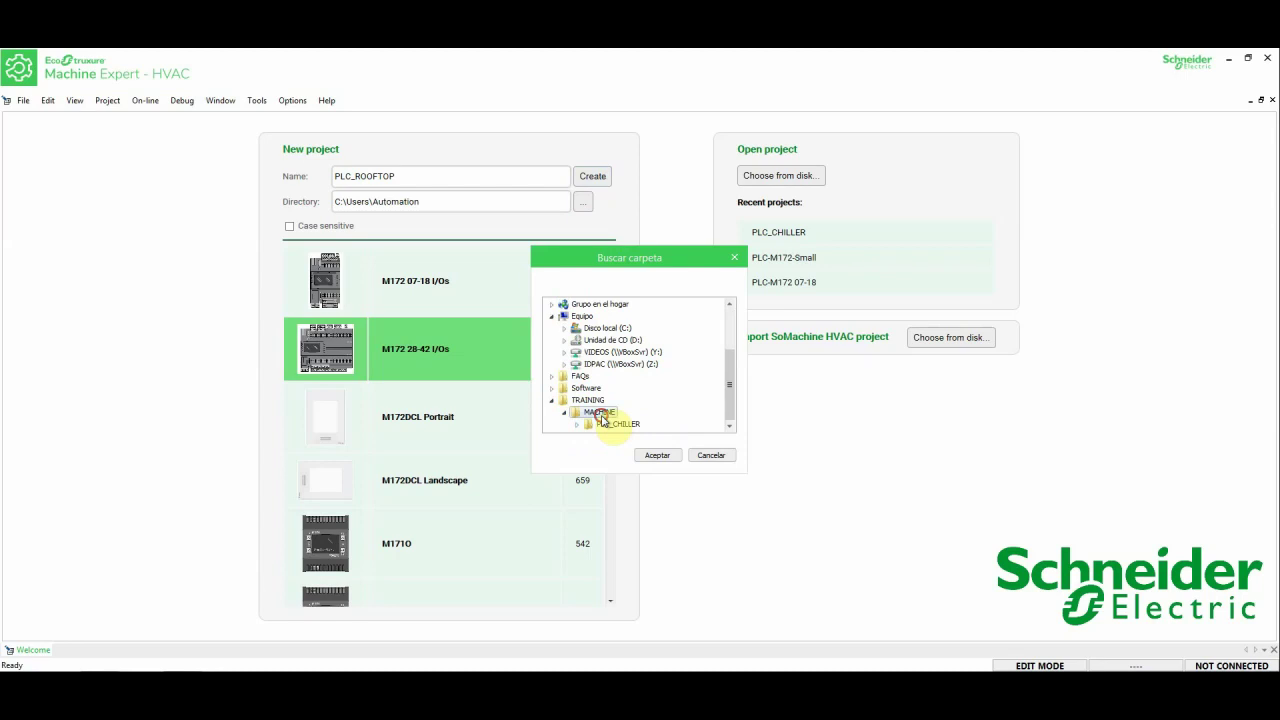
left_click(657, 456)
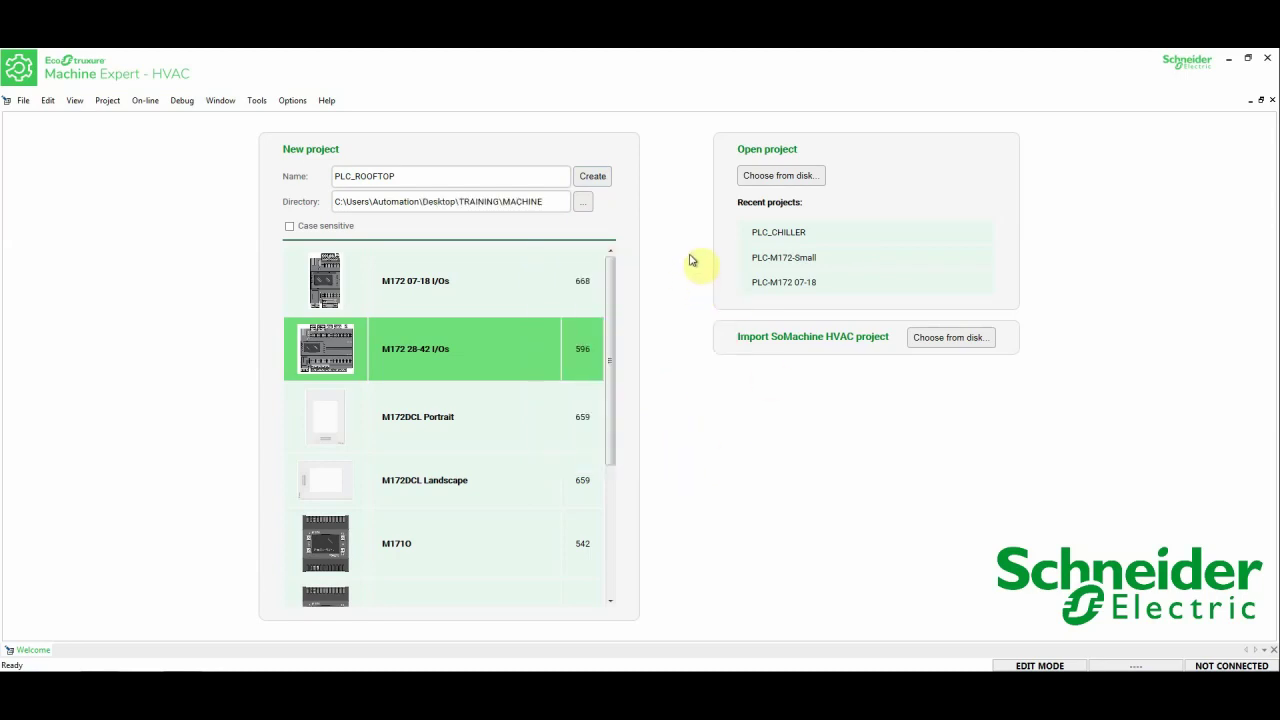
left_click(596, 178)
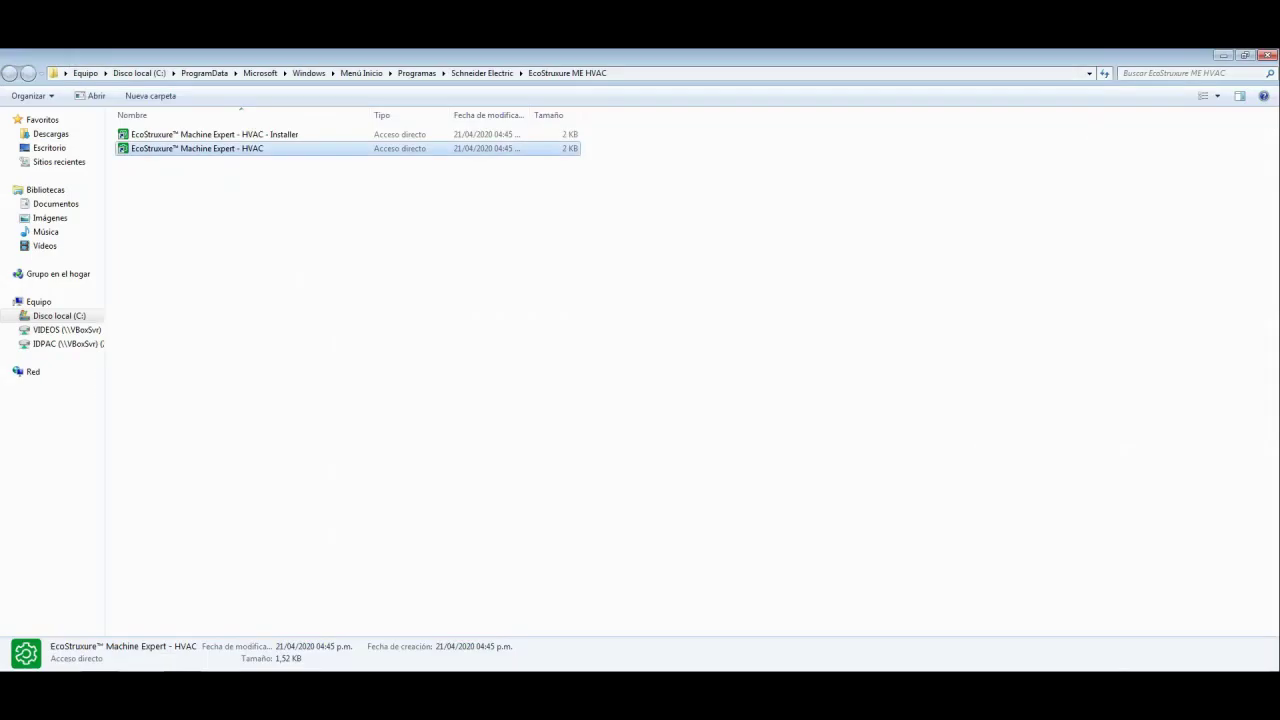
Open Desktop TRAINING\MACHINE and confirm the new PLC_ROOFTOP folder sits beside PLC_CHILLER
left_click(1224, 57)
double_click(215, 87)
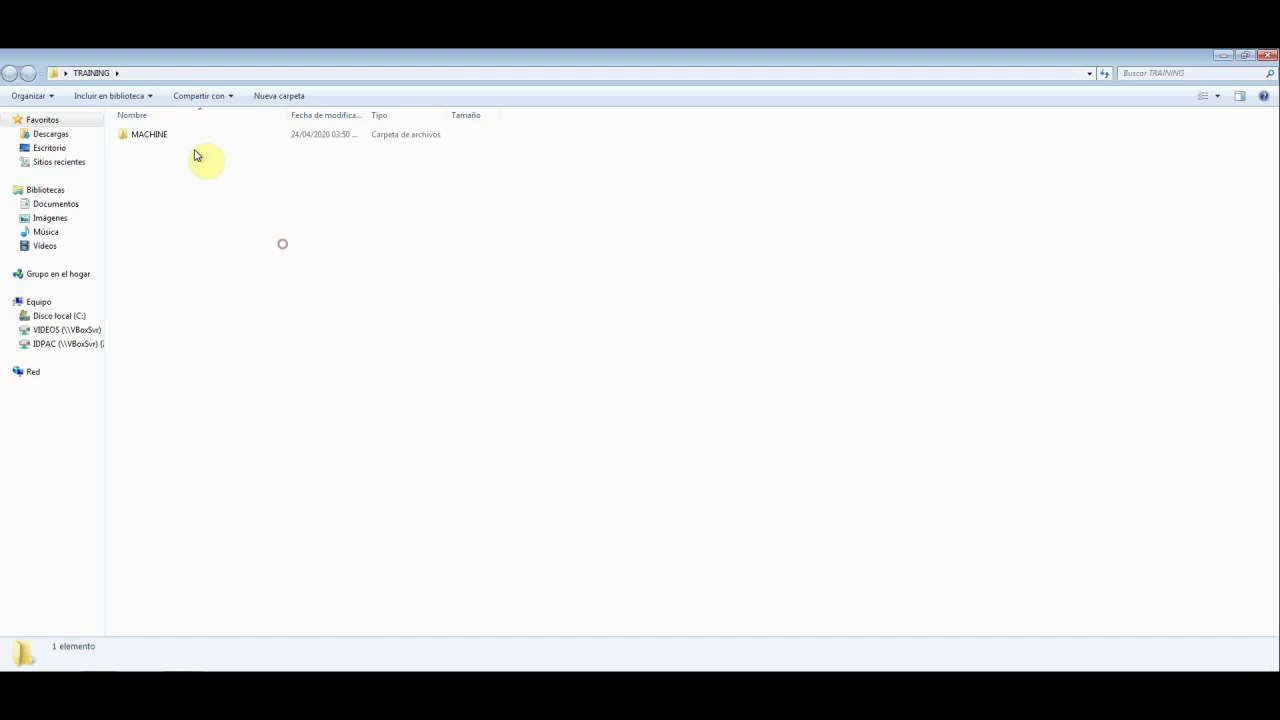
double_click(171, 137)
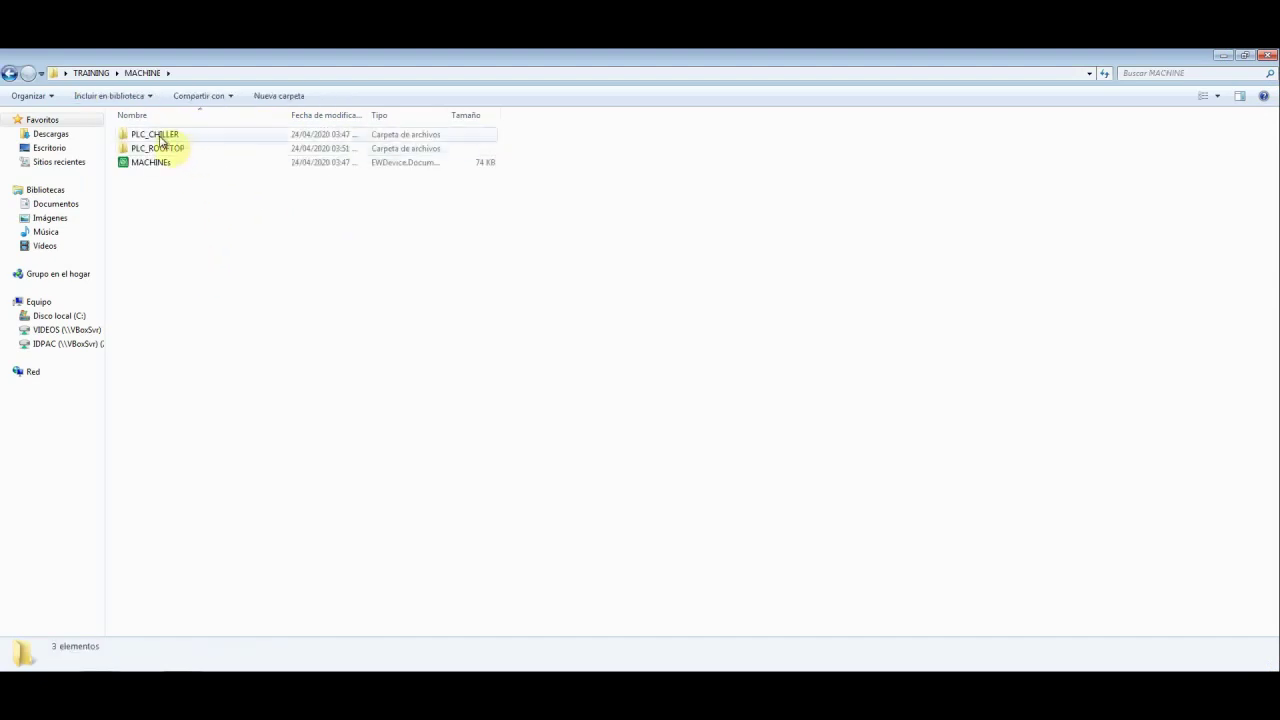
left_click(166, 139)
left_click(172, 150)
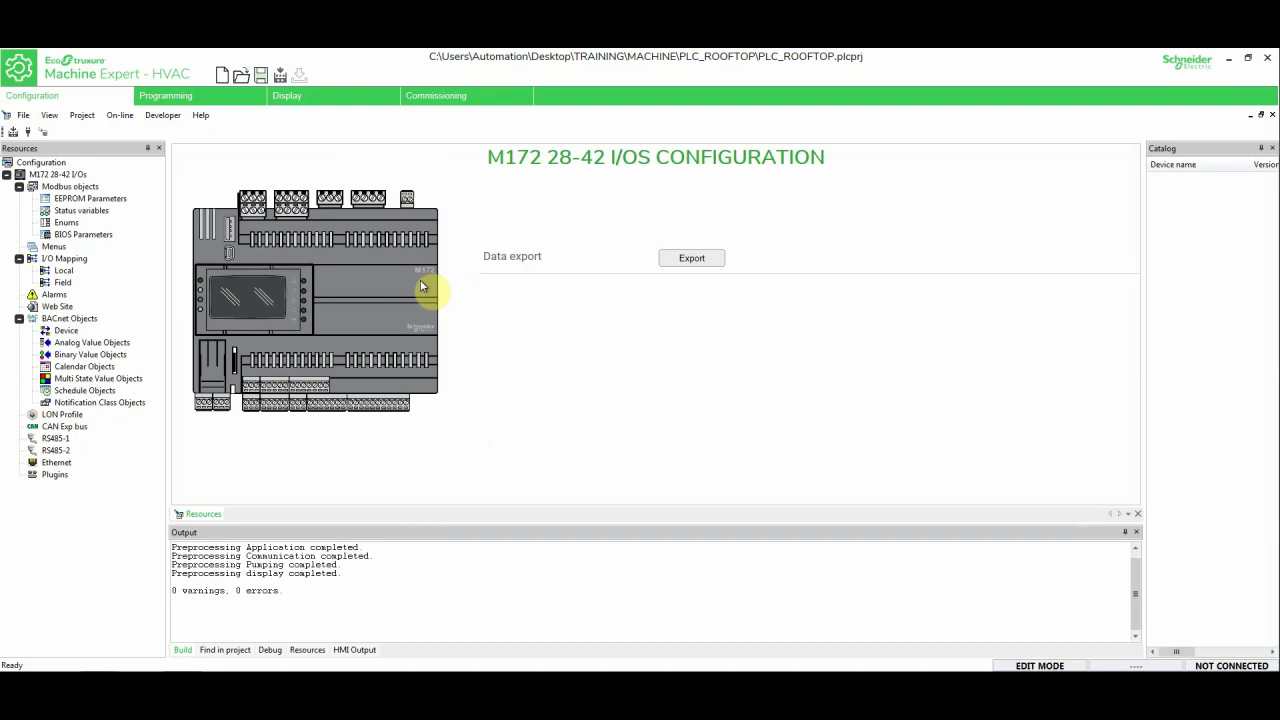
Close PLC_ROOFTOP, answering Sí to save it, then open the MACHINEs project from Explorer
left_click(1268, 60)
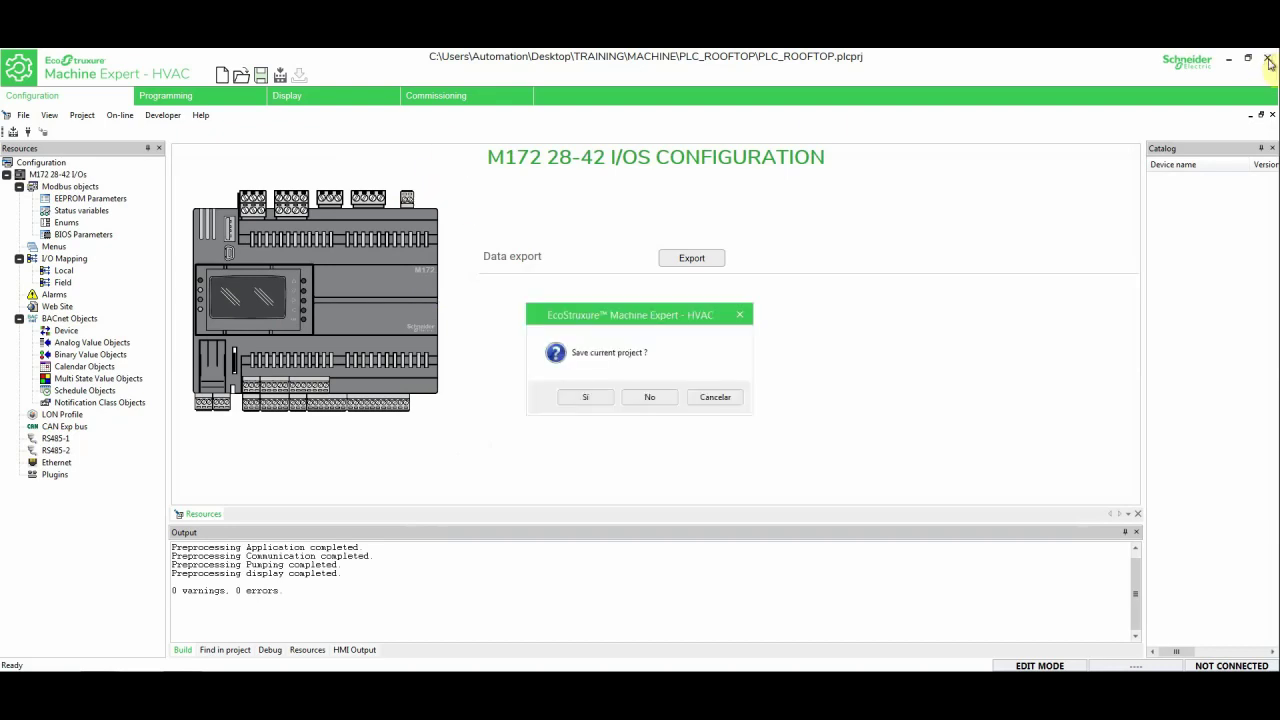
left_click(598, 399)
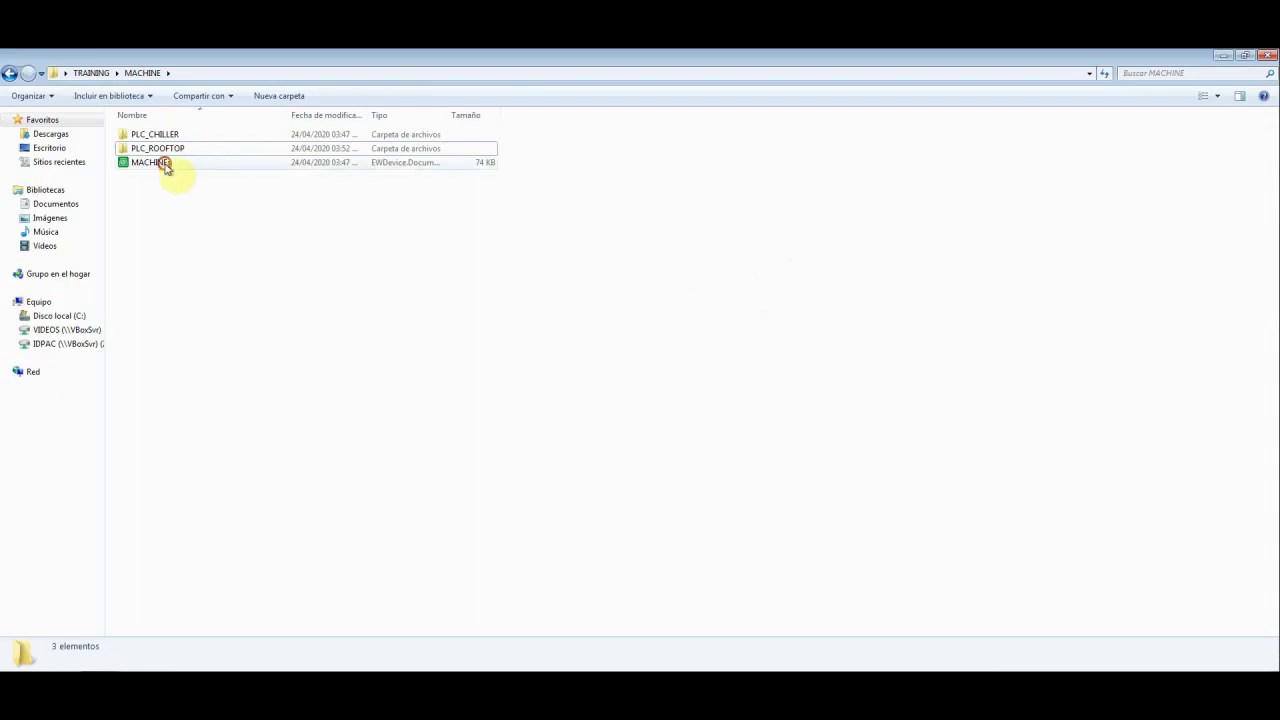
left_click(166, 163)
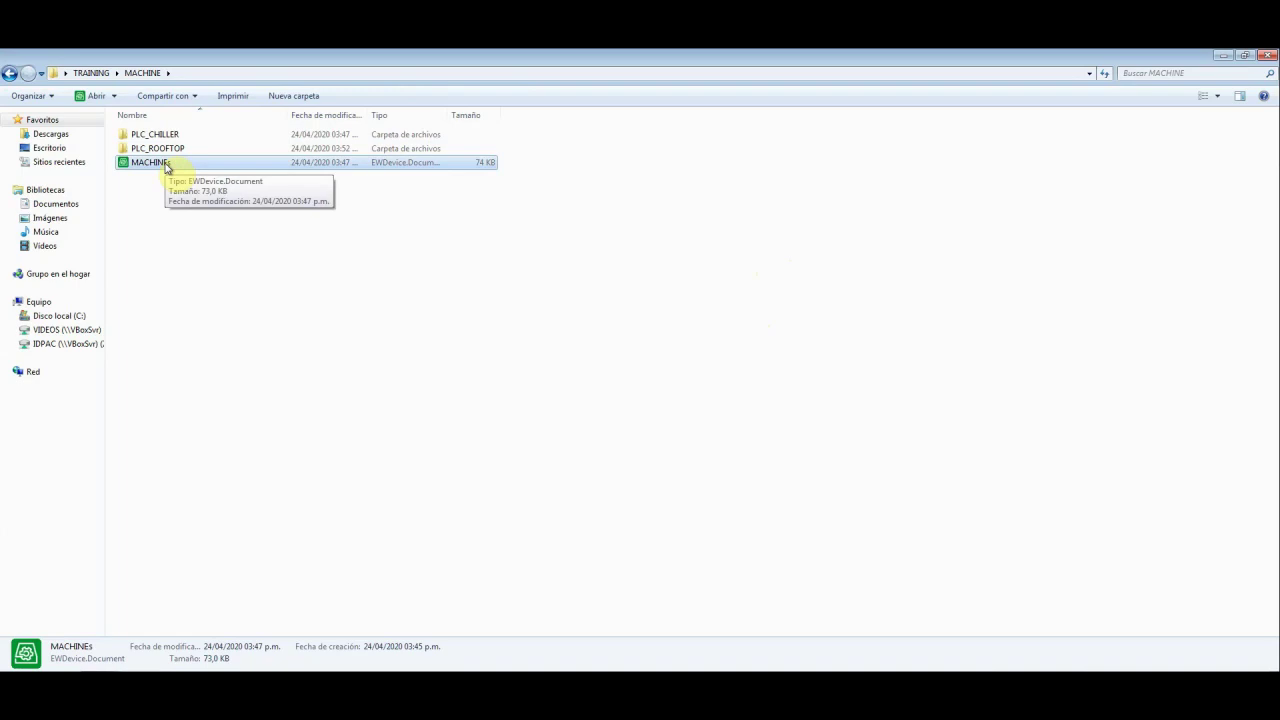
double_click(164, 164)
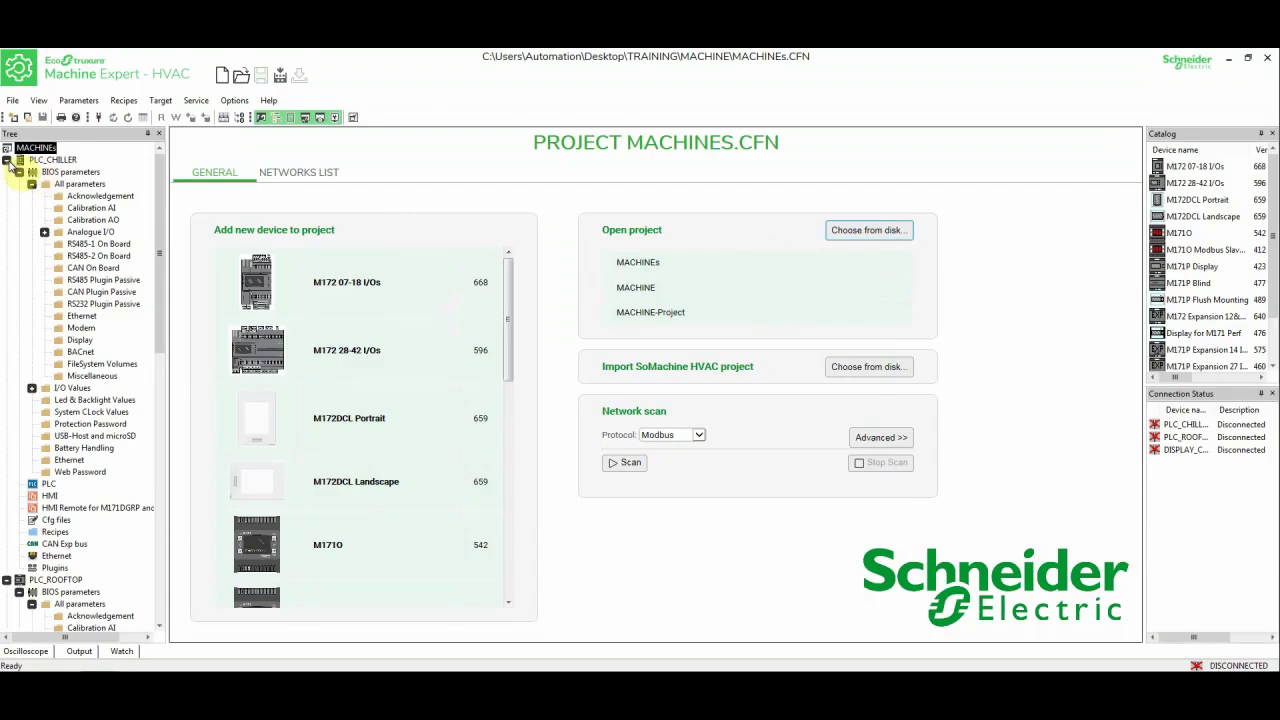
On PLC_ROOFTOP > PLC's configuration page, browse to and link PLC_ROOFTOP\PLC_ROOFTOP.plcprj
left_click(7, 160)
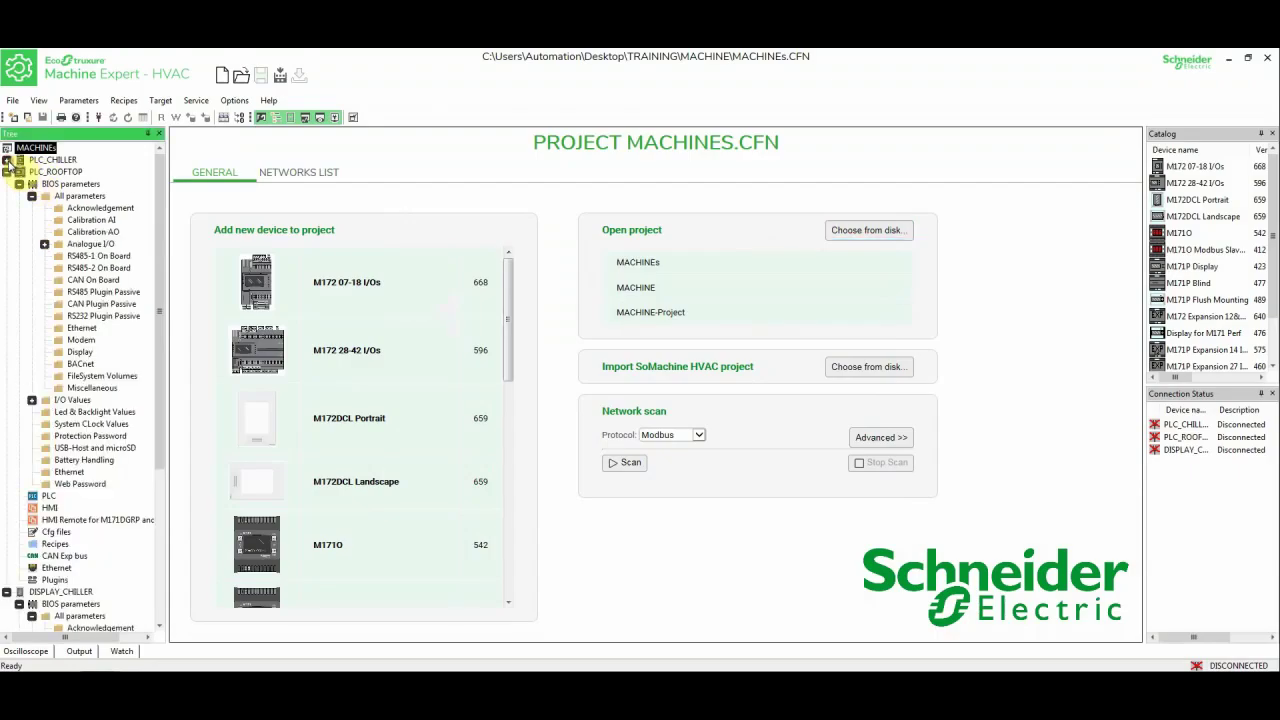
left_click(55, 172)
left_click(19, 184)
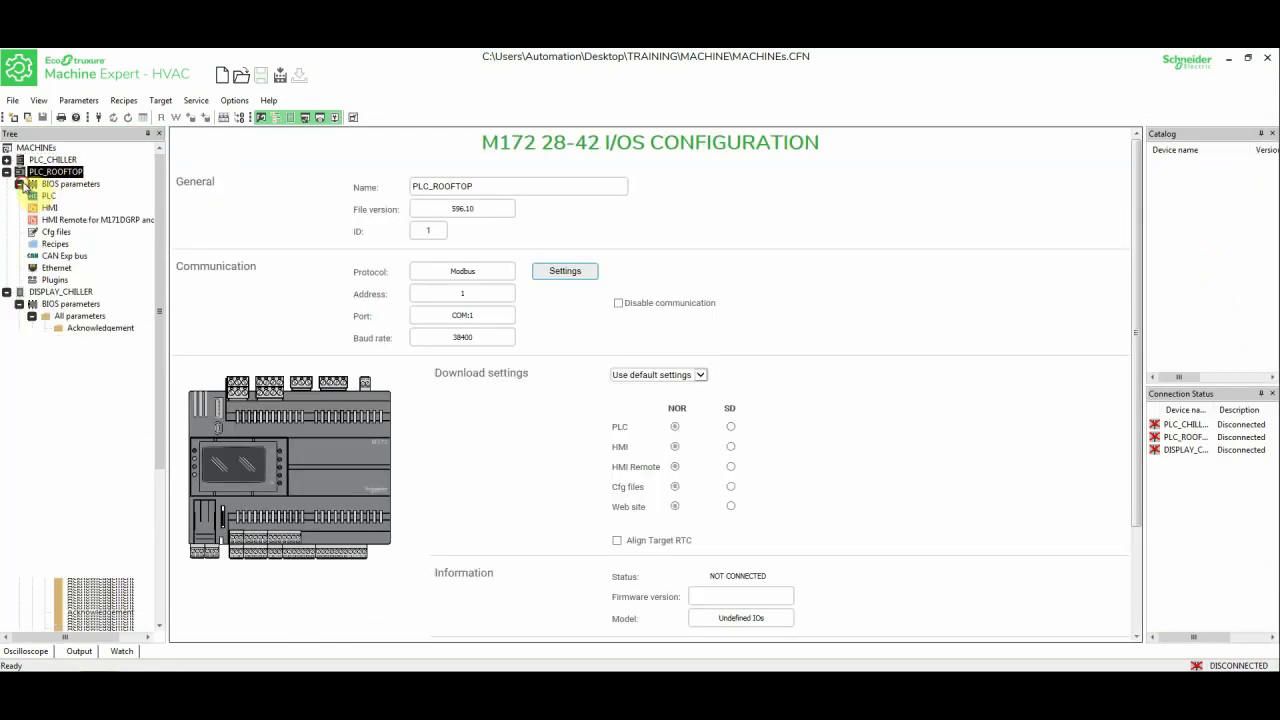
left_click(47, 196)
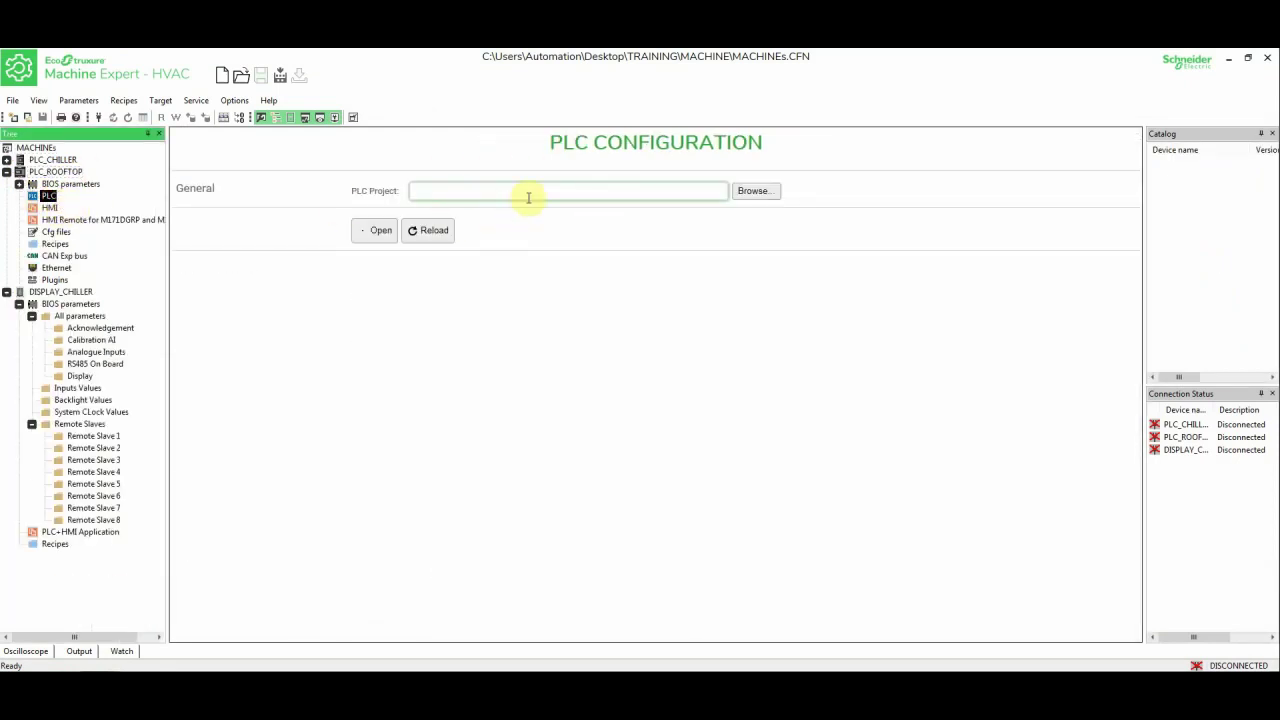
left_click(765, 200)
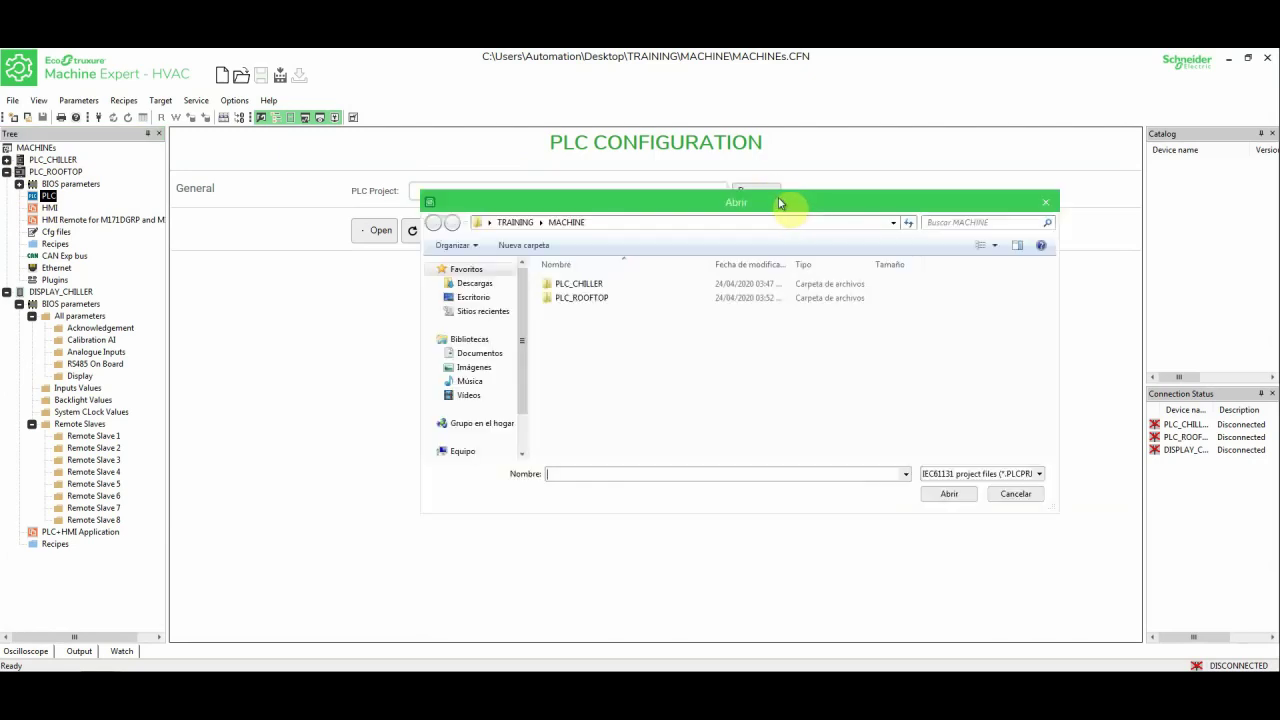
double_click(565, 303)
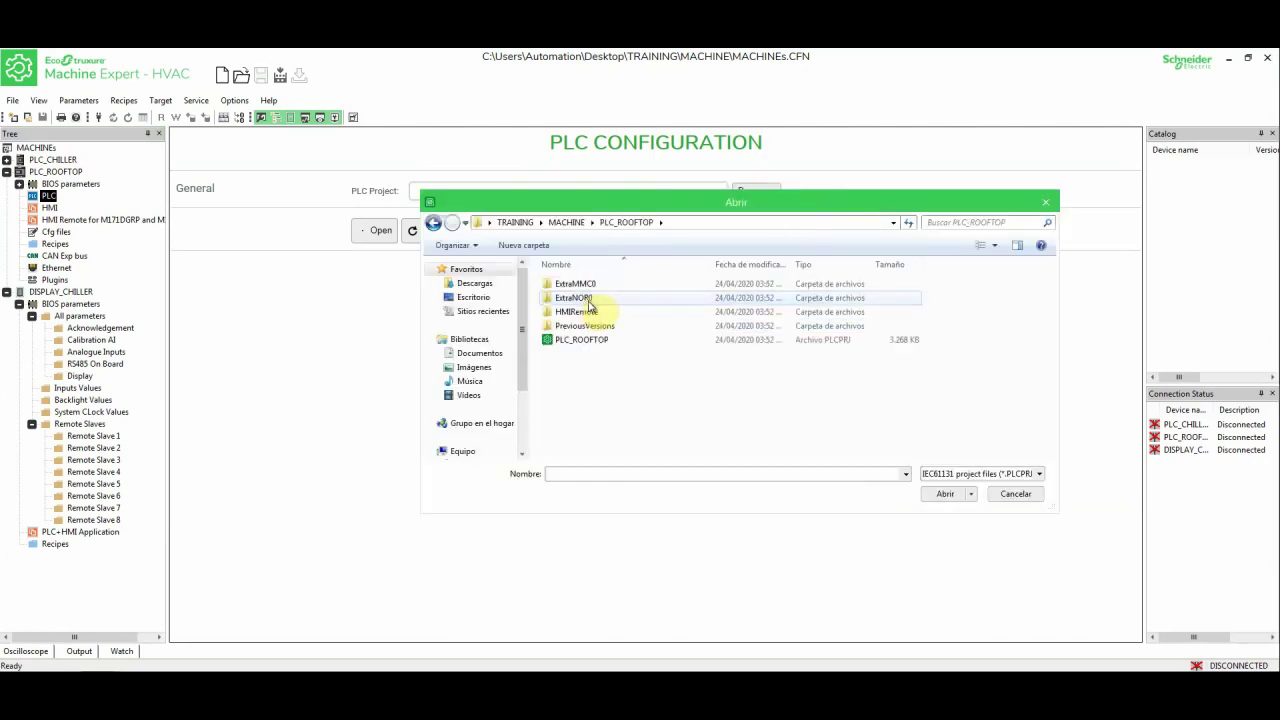
left_click(590, 341)
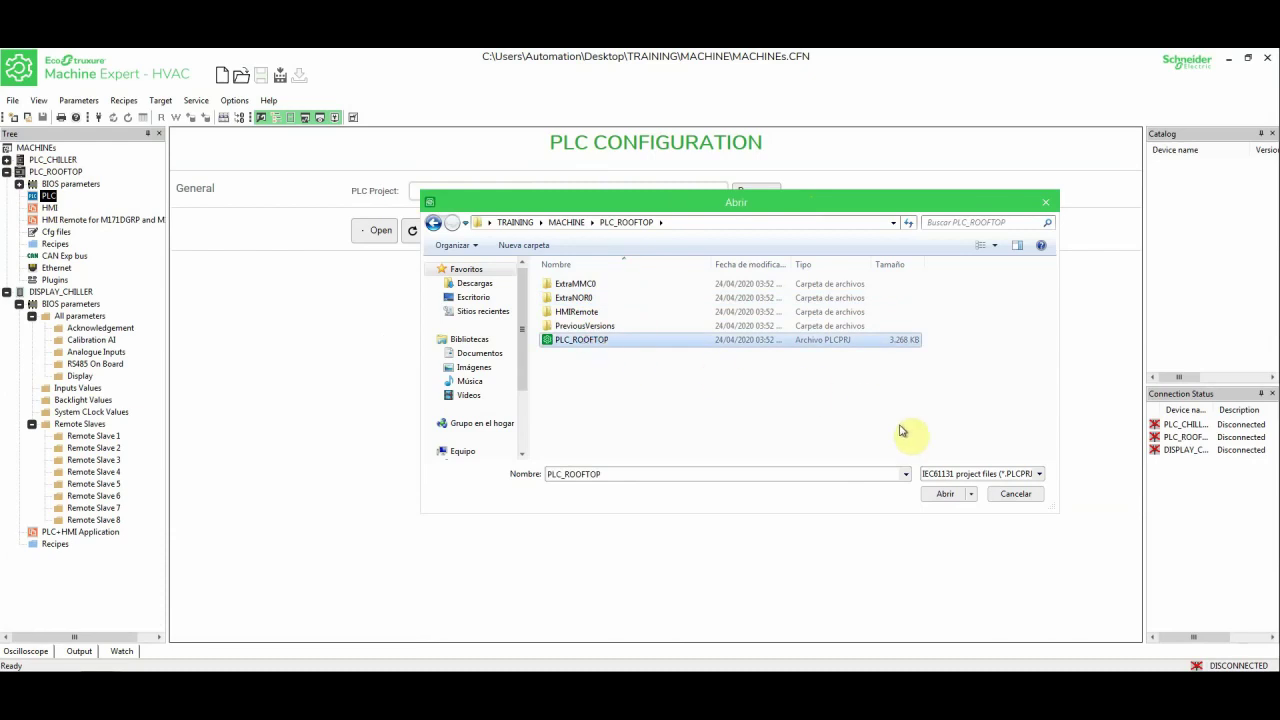
left_click(941, 500)
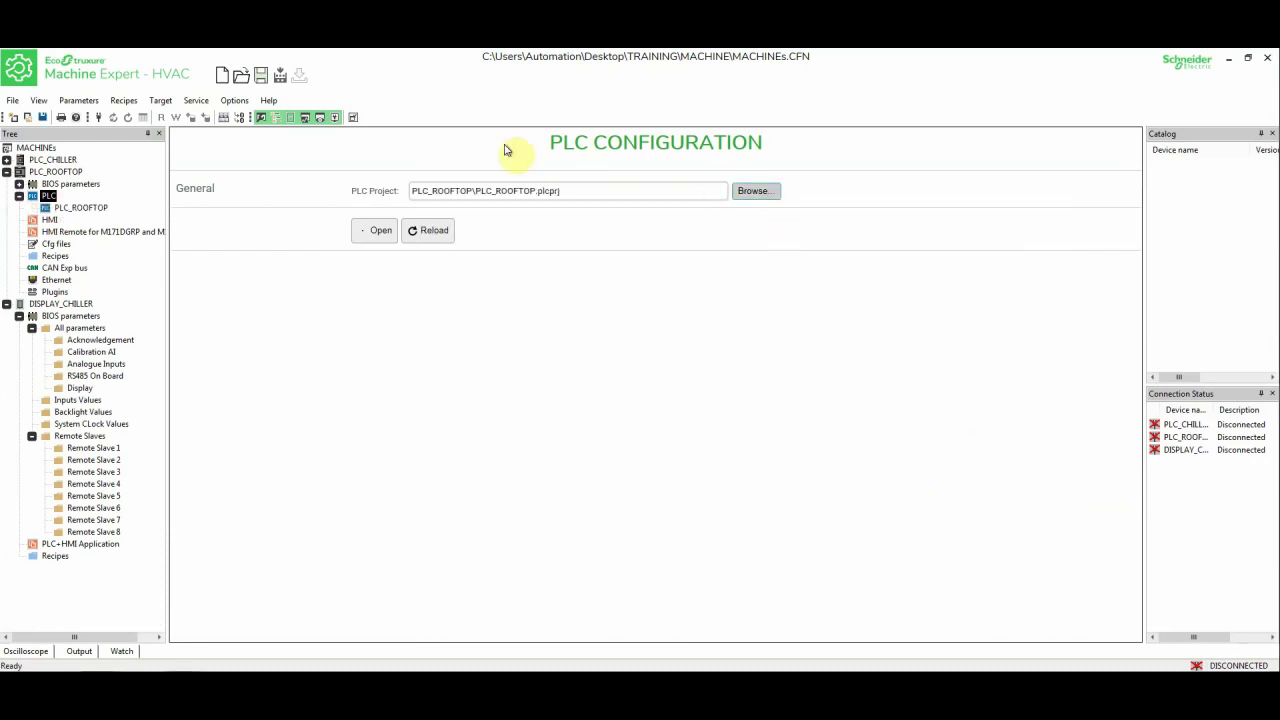
Open the linked PLC_ROOFTOP.plcprj from the PLC CONFIGURATION page
left_click(373, 236)
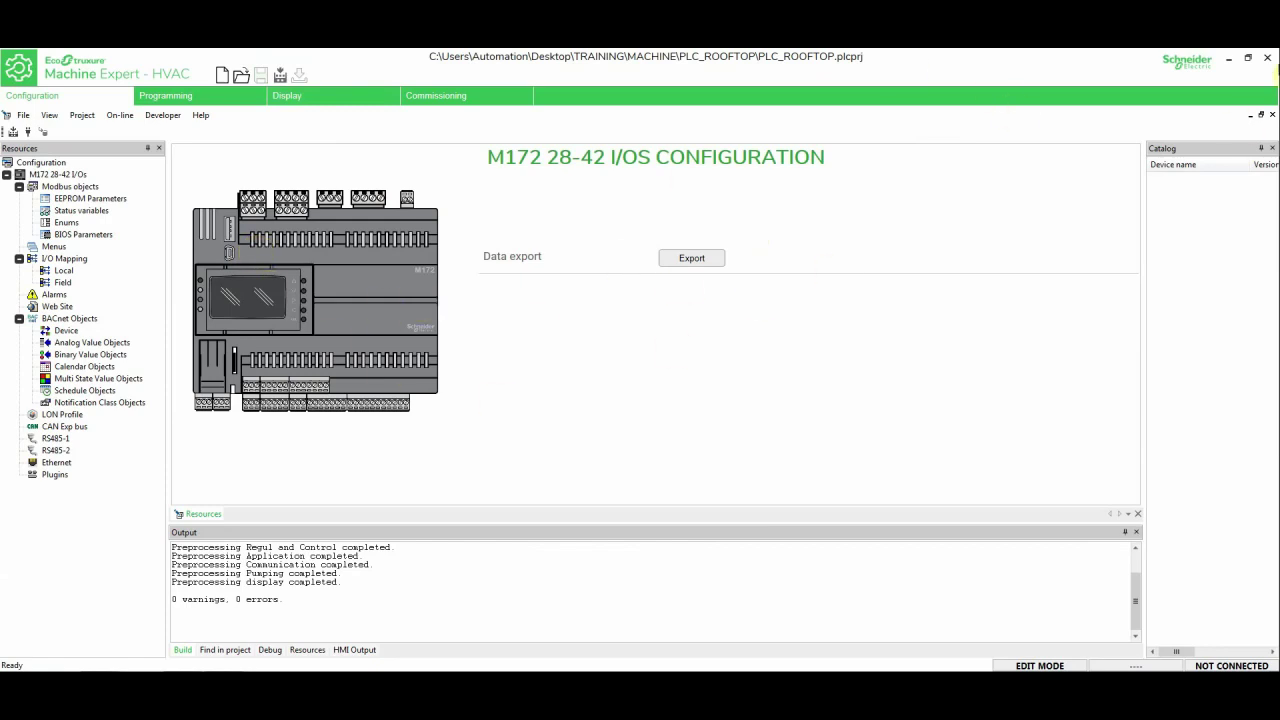
Close the PLC_ROOFTOP application window to return to MACHINEs
left_click(1266, 60)
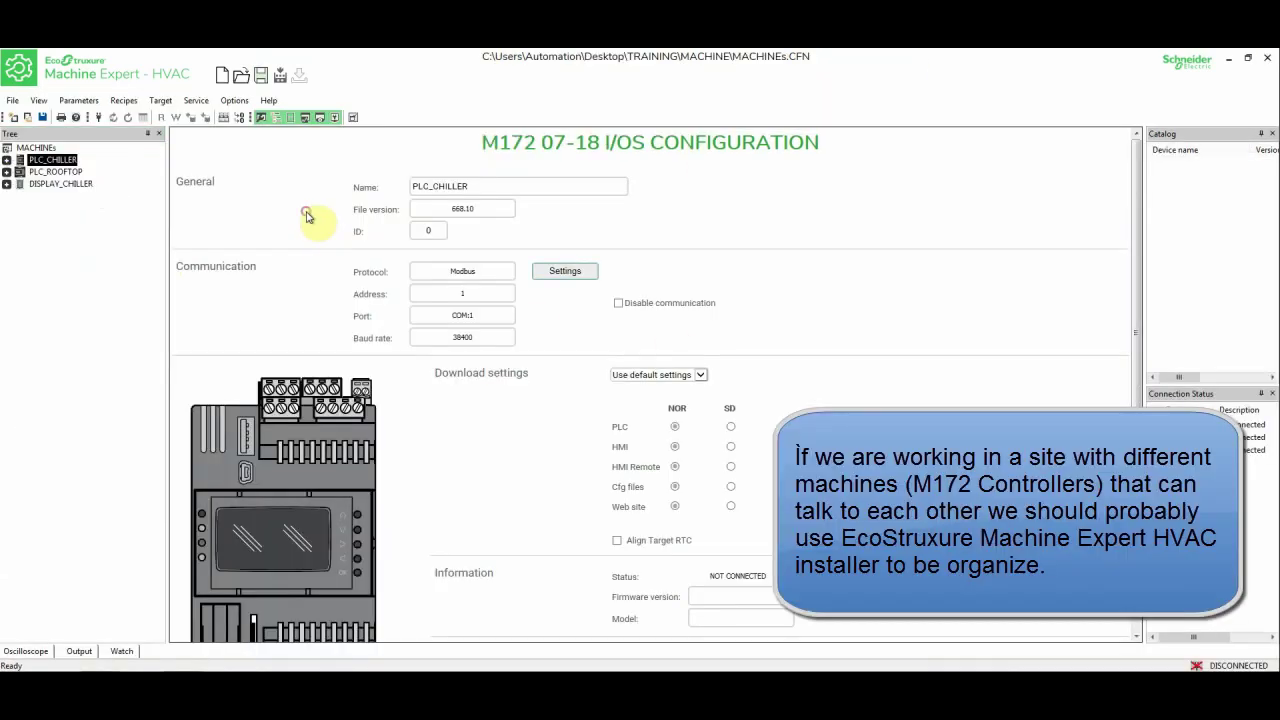